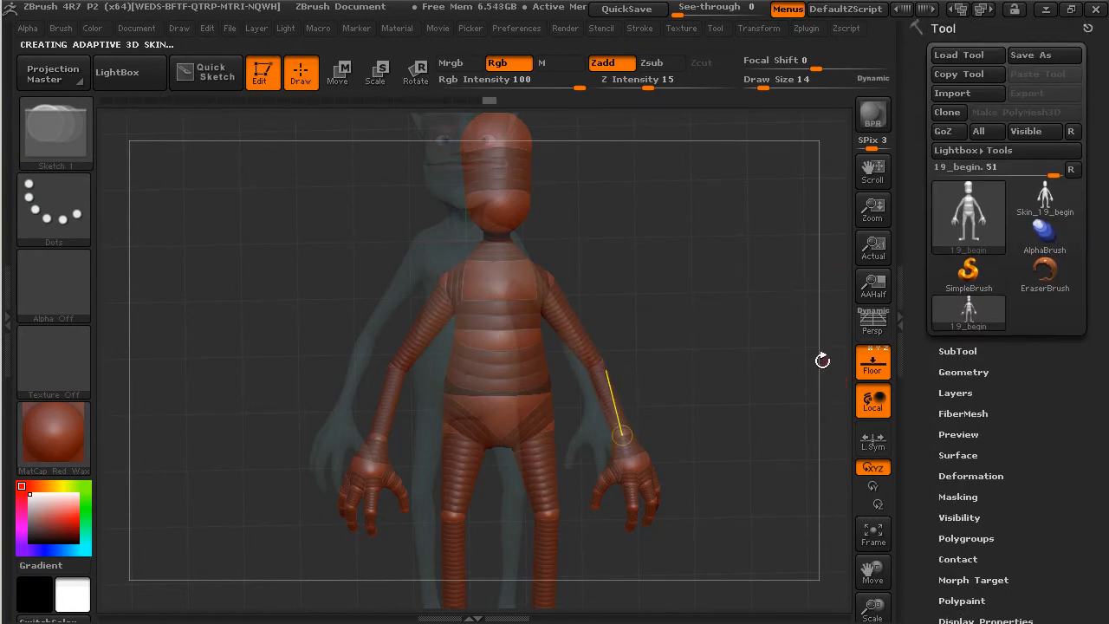
- Make the Skin_19_begin mesh the active tool, align it with the front reference and hide the tool tray
mouse_move(1045, 208)
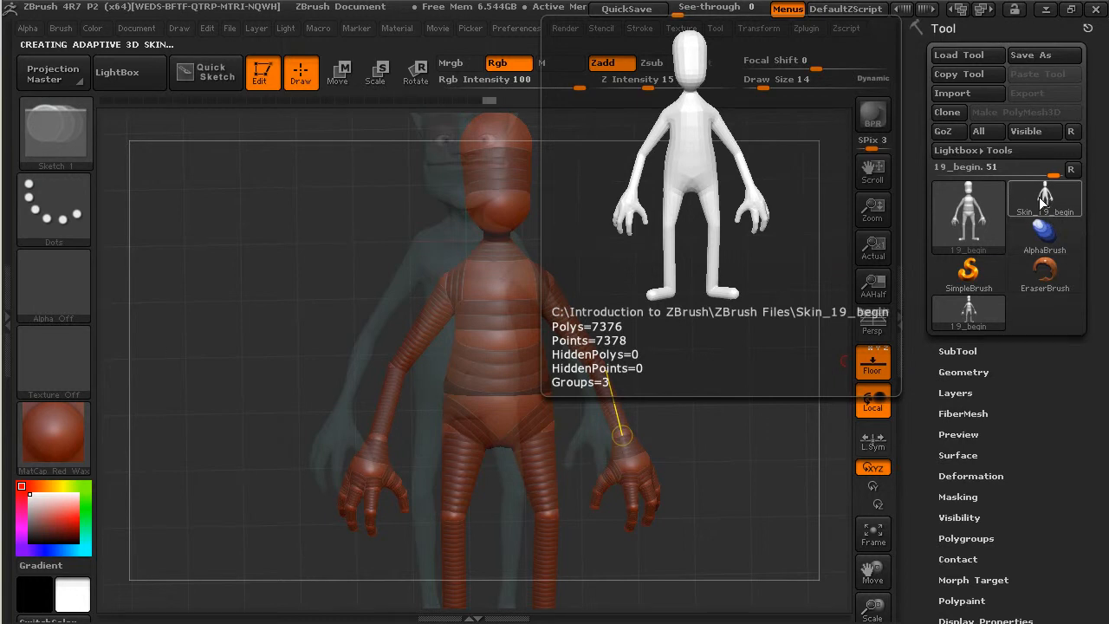
left_click(1049, 205)
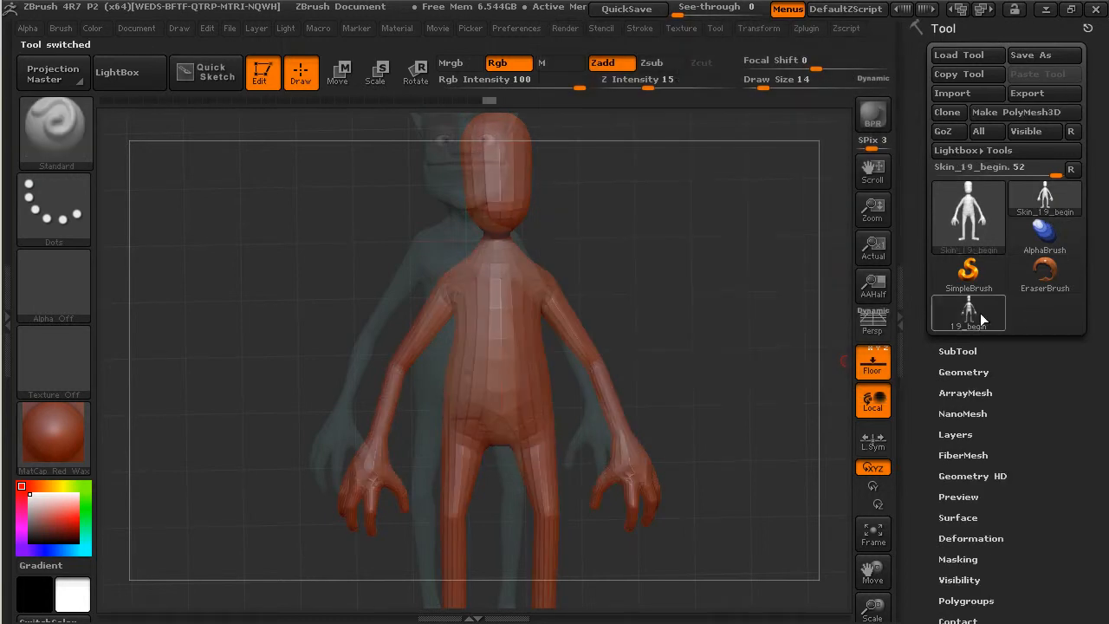
left_click_drag(691, 307, 699, 353, "alt")
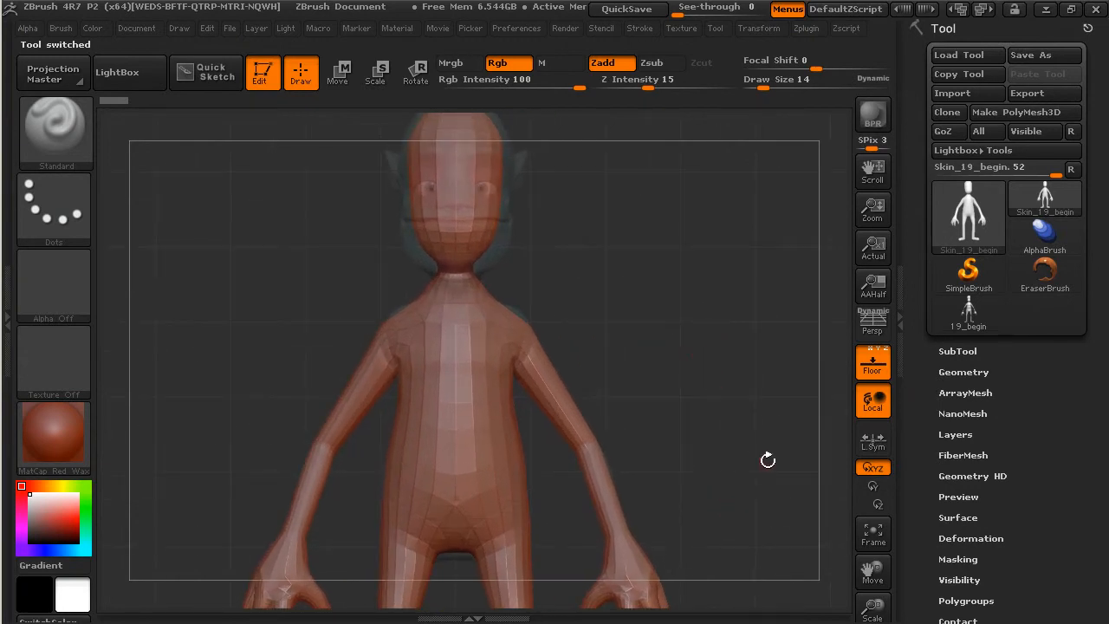
left_click(901, 318)
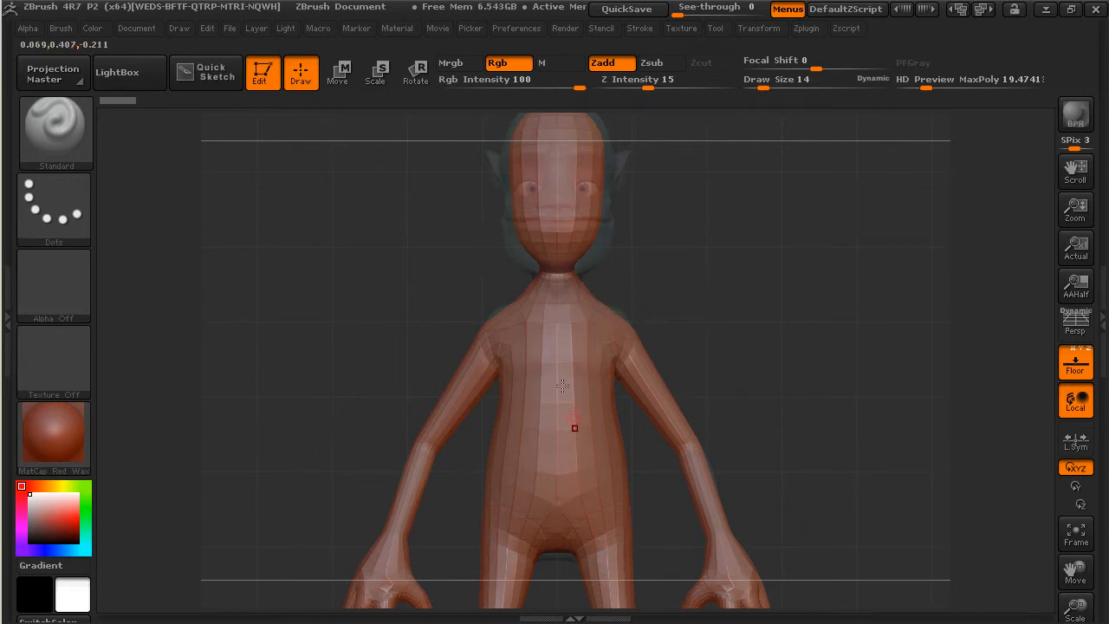
- Choose the Move brush and activate symmetry across the X axis
left_click(54, 130)
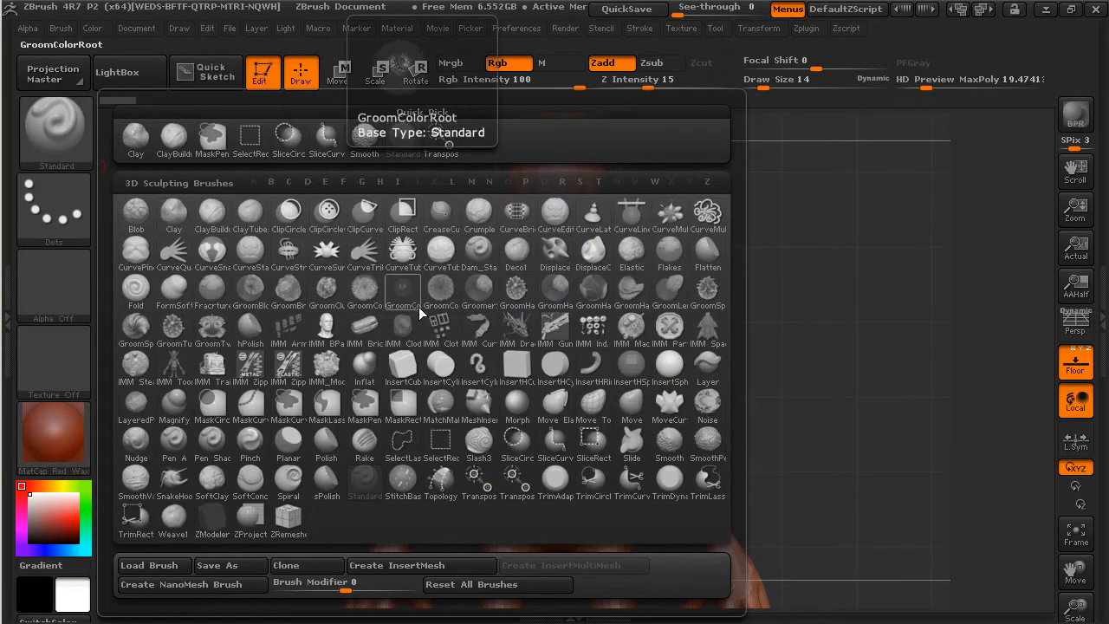
key("m")
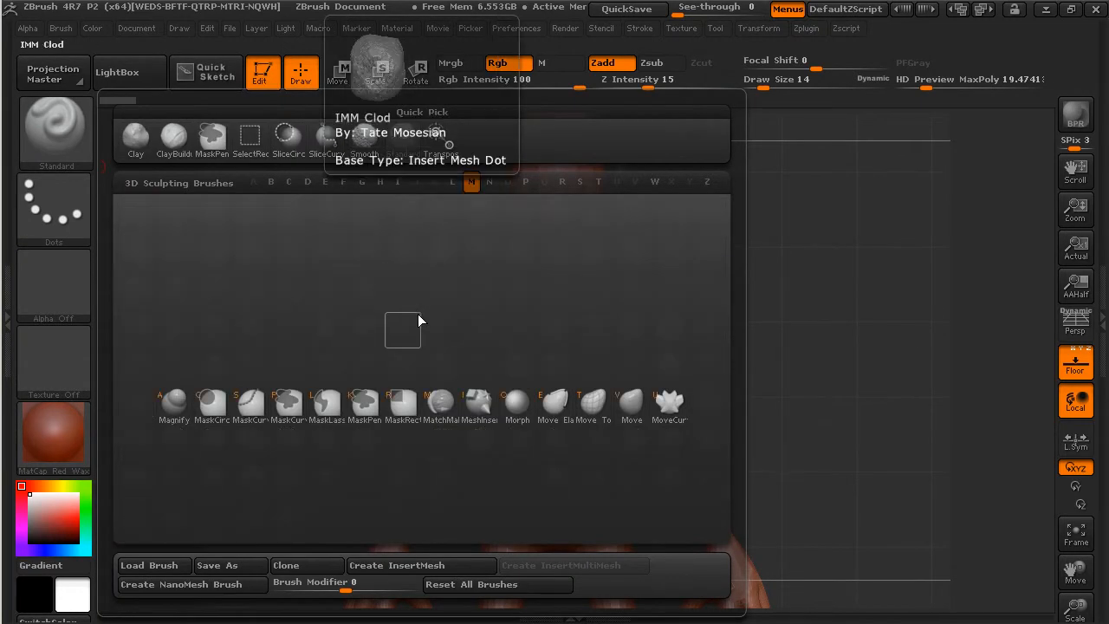
left_click(632, 403)
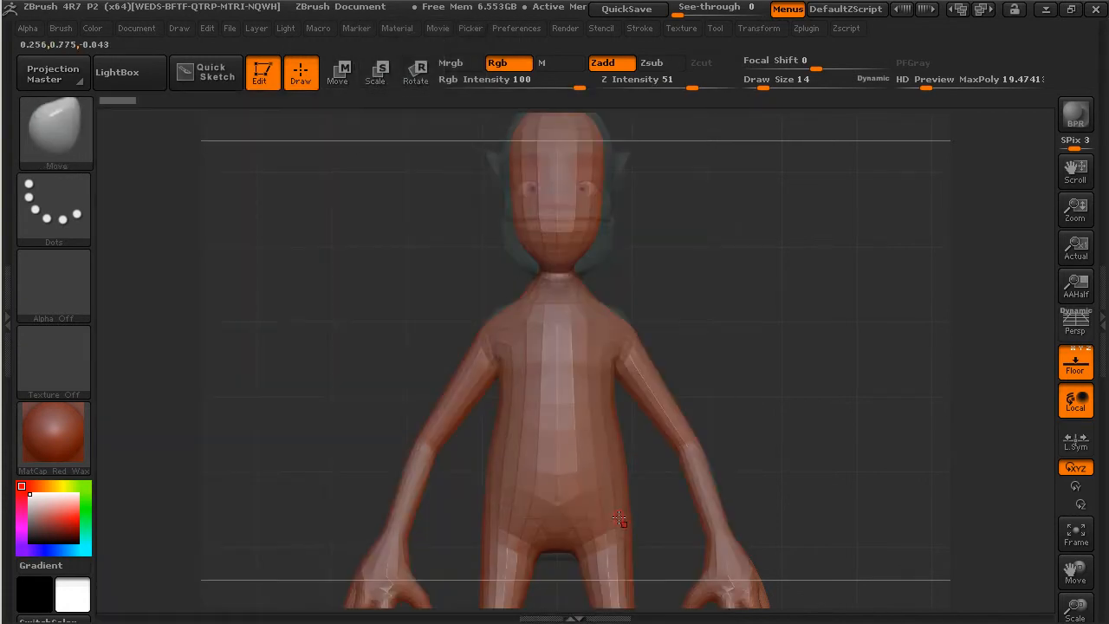
left_click(759, 28)
left_click(806, 452)
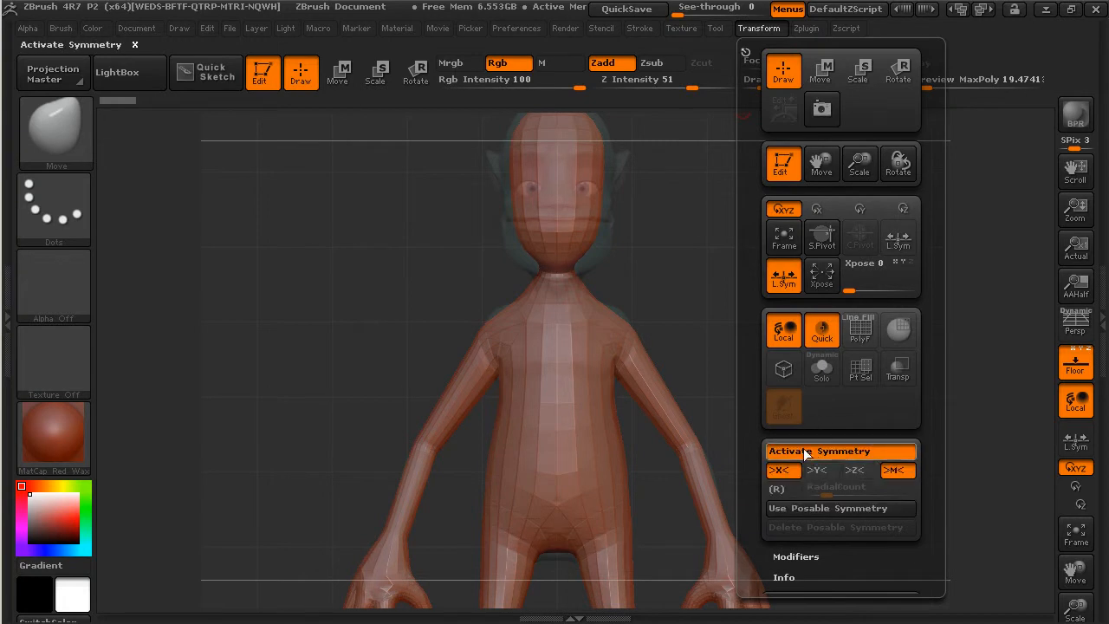
- Reshape the shoulder slope and neck to follow the front reference, using a Draw Size of 72
left_click_drag(763, 89, 788, 89)
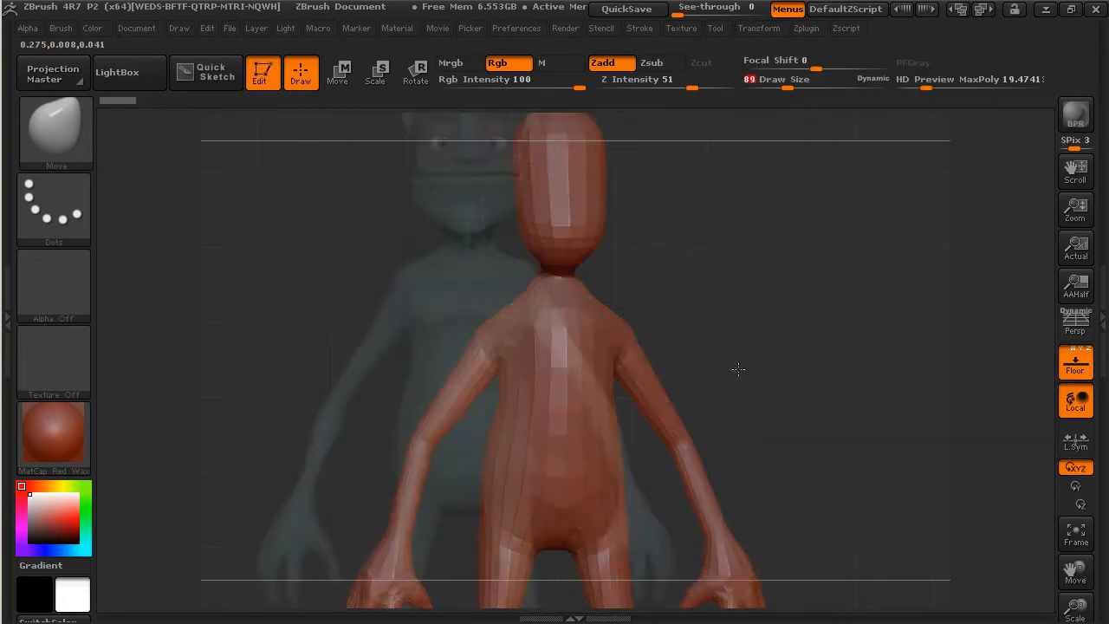
left_click(753, 30)
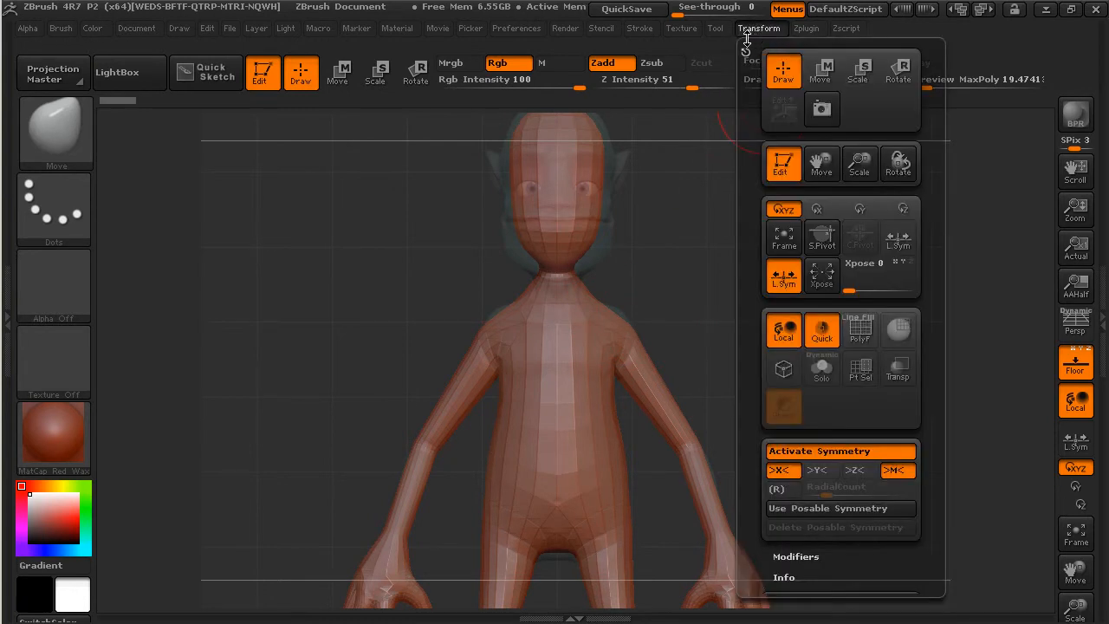
right_click_drag(708, 287, 801, 360, "ctrl")
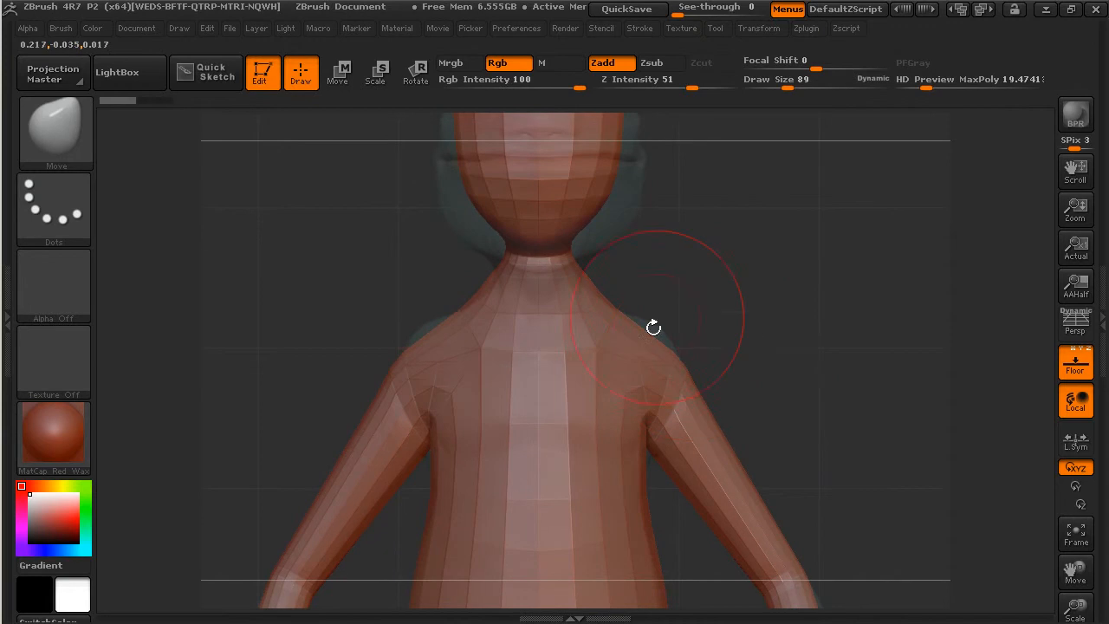
left_click_drag(788, 87, 784, 87)
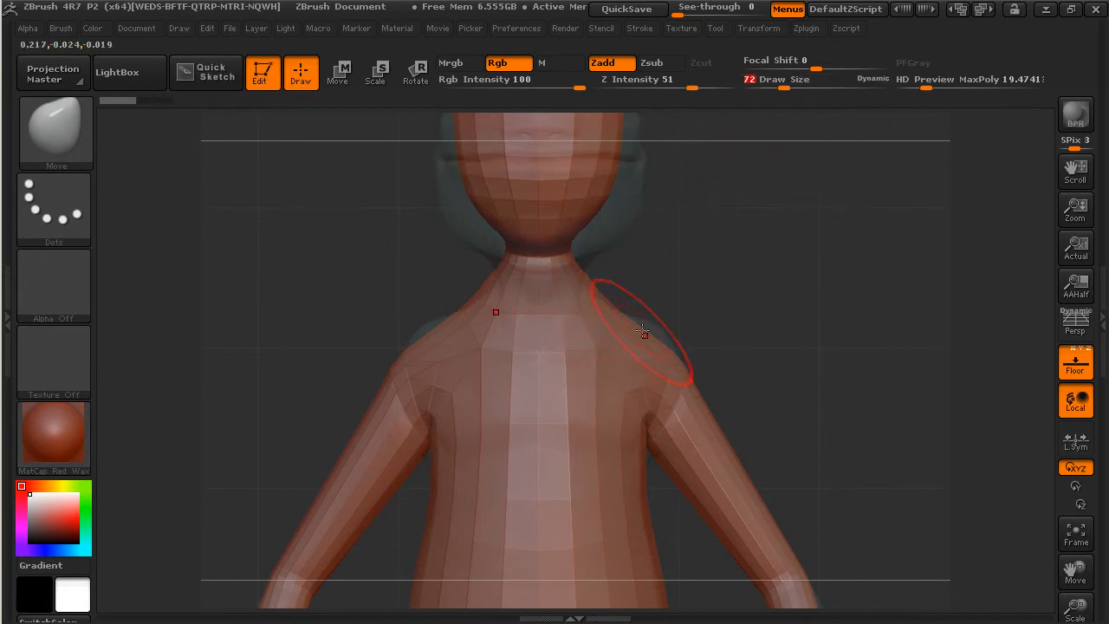
mouse_move(638, 330)
left_mouse_down()
mouse_move(654, 309)
mouse_move(600, 301)
mouse_move(589, 317)
mouse_move(594, 299)
mouse_move(574, 298)
left_mouse_up()
left_click_drag(571, 243, 581, 256)
- Pull the sides of the jaw and cheeks outward to the width of the reference head
left_click_drag(594, 213, 602, 217)
left_click_drag(606, 213, 610, 213)
left_click_drag(610, 195, 617, 193)
left_click_drag(598, 239, 603, 246)
left_click_drag(615, 210, 618, 211)
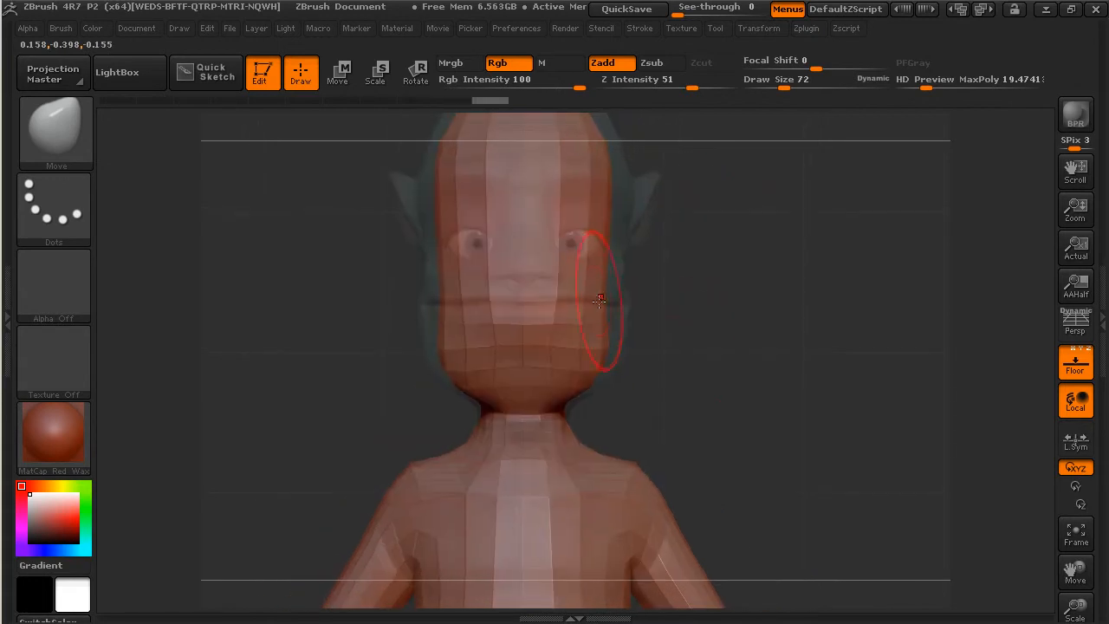
left_click_drag(606, 295, 618, 239)
left_click_drag(613, 200, 618, 195)
- Shape the top of the head and widen its sides down to the jaw to match the reference outline
left_click_drag(675, 219, 657, 327, "alt")
mouse_move(575, 240)
left_mouse_down()
mouse_move(584, 233)
mouse_move(552, 190)
mouse_move(517, 187)
left_mouse_up()
left_click_drag(594, 258, 601, 256)
left_click_drag(595, 336, 598, 336)
left_click_drag(594, 382, 598, 383)
left_click_drag(593, 421, 596, 421)
left_click_drag(590, 467, 595, 465)
- Adjust the chin, lower face and jaw corners to fit the reference head
left_click_drag(546, 494, 505, 502)
left_click_drag(504, 454, 505, 465)
left_click_drag(506, 440, 506, 447)
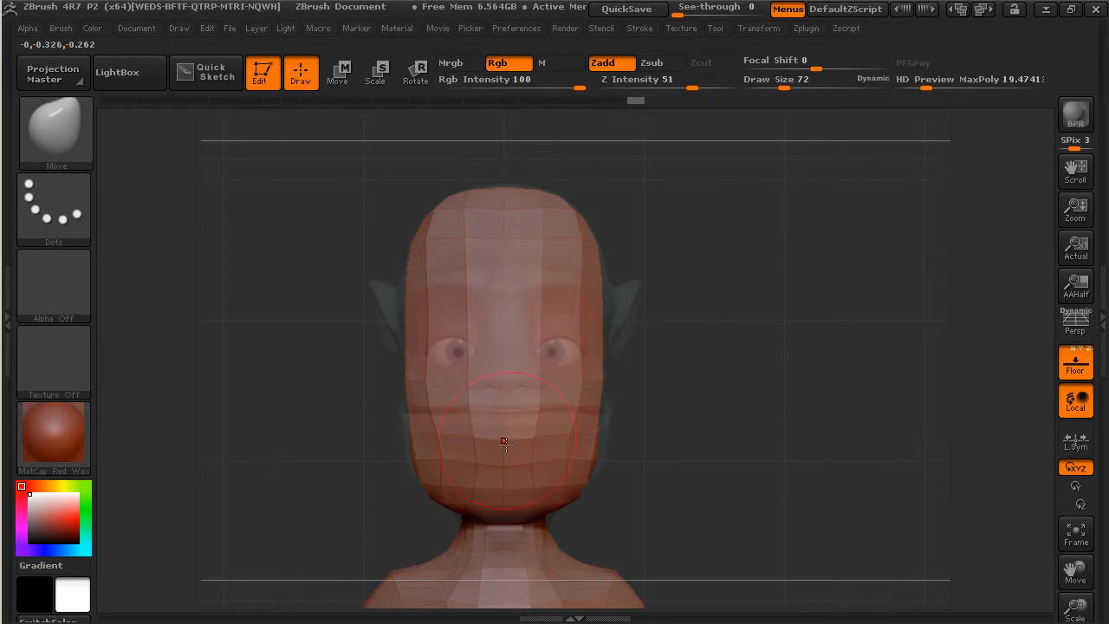
left_click_drag(587, 465, 606, 423)
- Move the shoulder and upper arm outlines to match the front reference
left_click_drag(646, 495, 675, 297, "alt")
mouse_move(578, 375)
left_mouse_down()
mouse_move(581, 324)
mouse_move(606, 357)
left_mouse_up()
left_click_drag(651, 393, 656, 389)
left_click_drag(760, 464, 727, 315, "alt")
left_click_drag(587, 381, 589, 383)
mouse_move(817, 394)
left_mouse_down("alt")
mouse_move(760, 352)
mouse_move(780, 351)
mouse_move(676, 342)
left_mouse_up("alt")
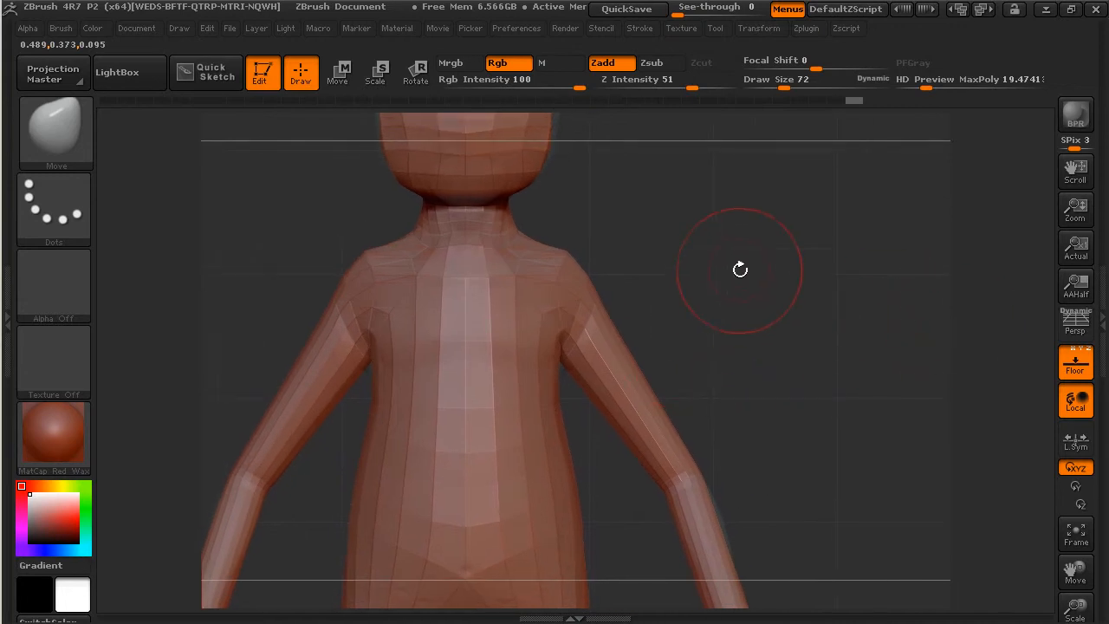
- Try the Transp display mode for comparing the mesh with the reference
left_click(806, 28)
left_click(762, 28)
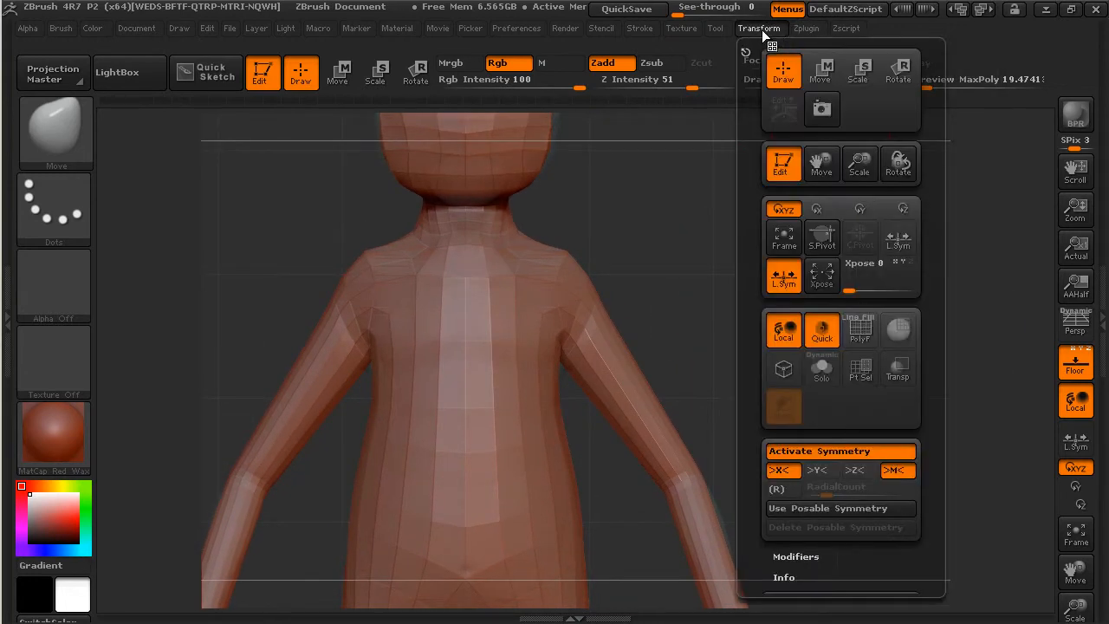
left_click(898, 371)
mouse_move(700, 366)
left_mouse_down("alt")
mouse_move(651, 332)
mouse_move(706, 365)
left_mouse_up("alt")
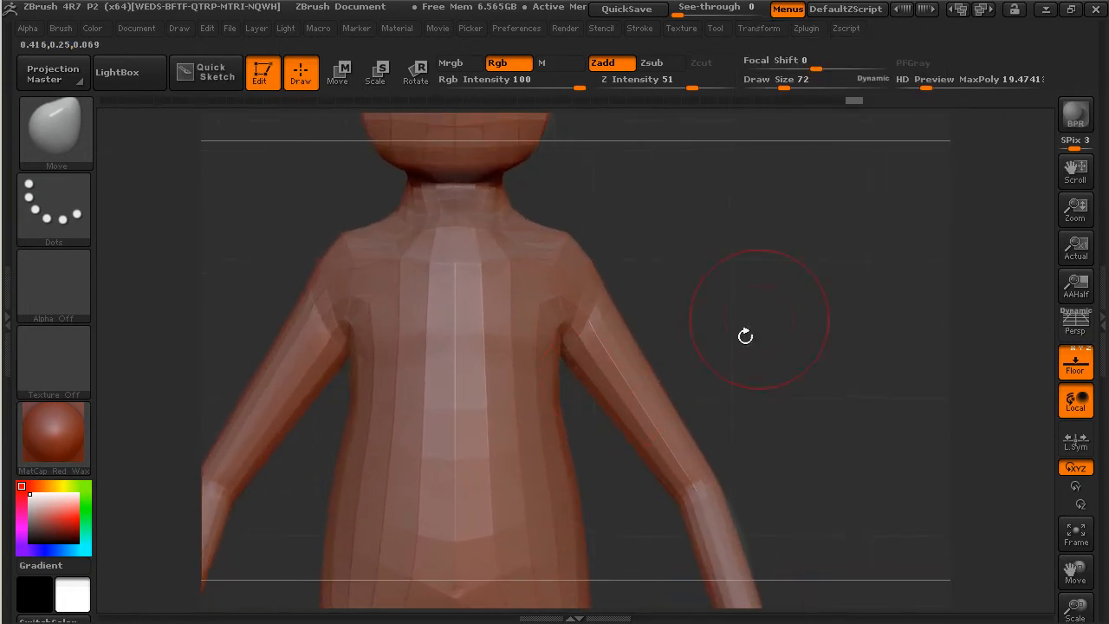
left_click(806, 28)
left_click(751, 31)
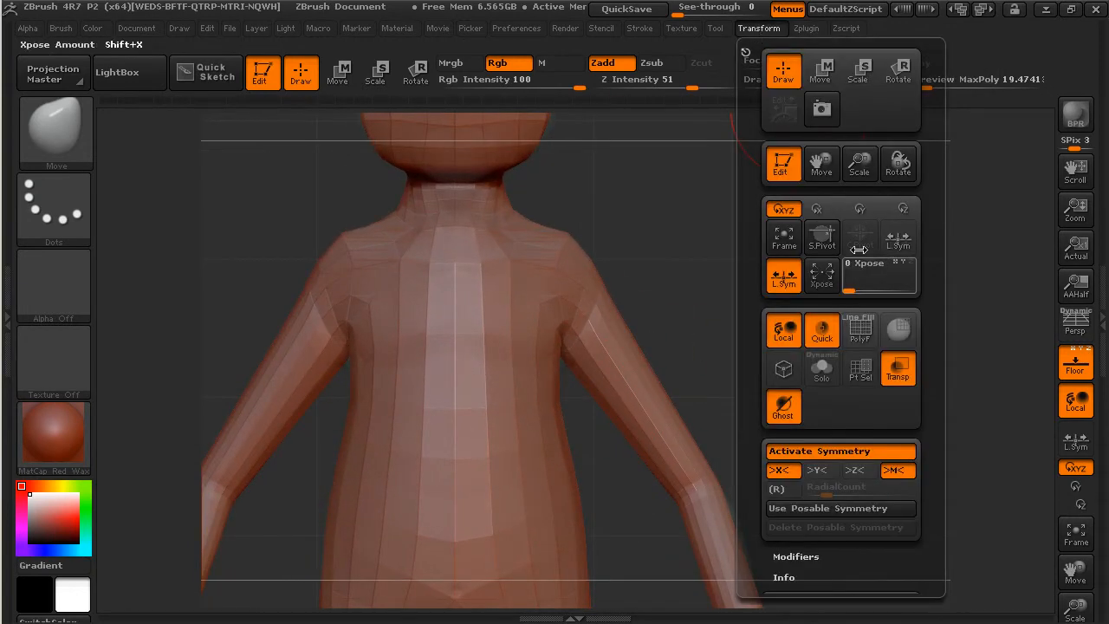
left_click(894, 378)
- Set the reference grid's Fill Mode to 2 in the draw settings
left_click_drag(658, 317, 665, 298, "alt")
left_click_drag(712, 408, 803, 211, "alt")
left_click(228, 28)
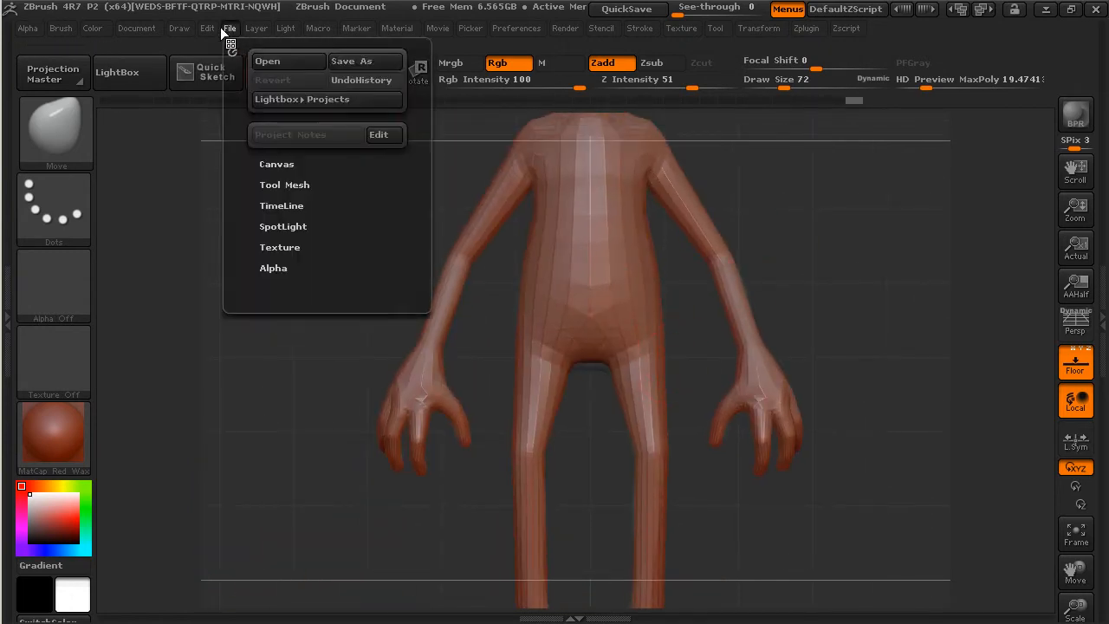
left_click(179, 28)
left_click_drag(189, 451, 170, 362)
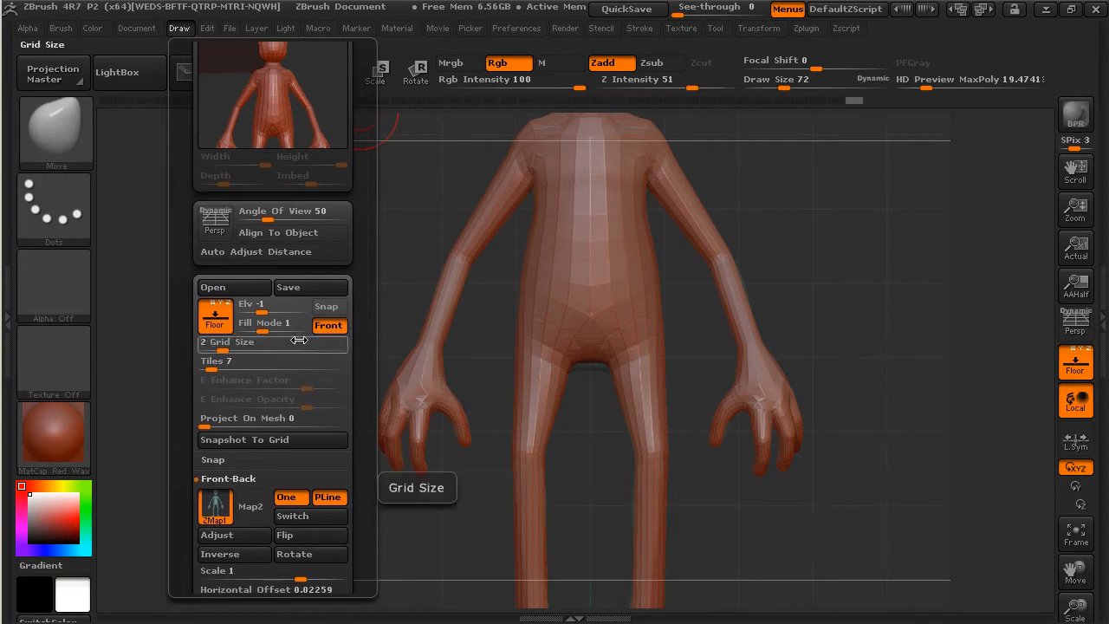
left_click_drag(268, 328, 276, 329)
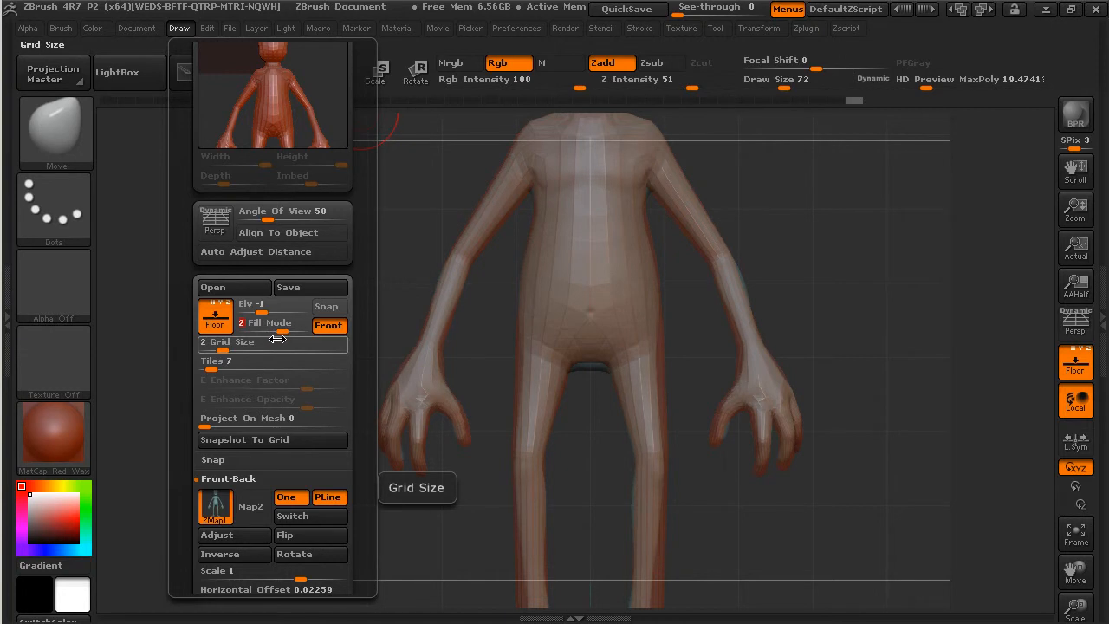
- Try projecting the reference onto the body with Project On Mesh and pulling the hip outward, and undo the hip stroke
left_click_drag(211, 420, 354, 426)
left_click_drag(847, 285, 928, 347, "alt")
left_click(639, 392)
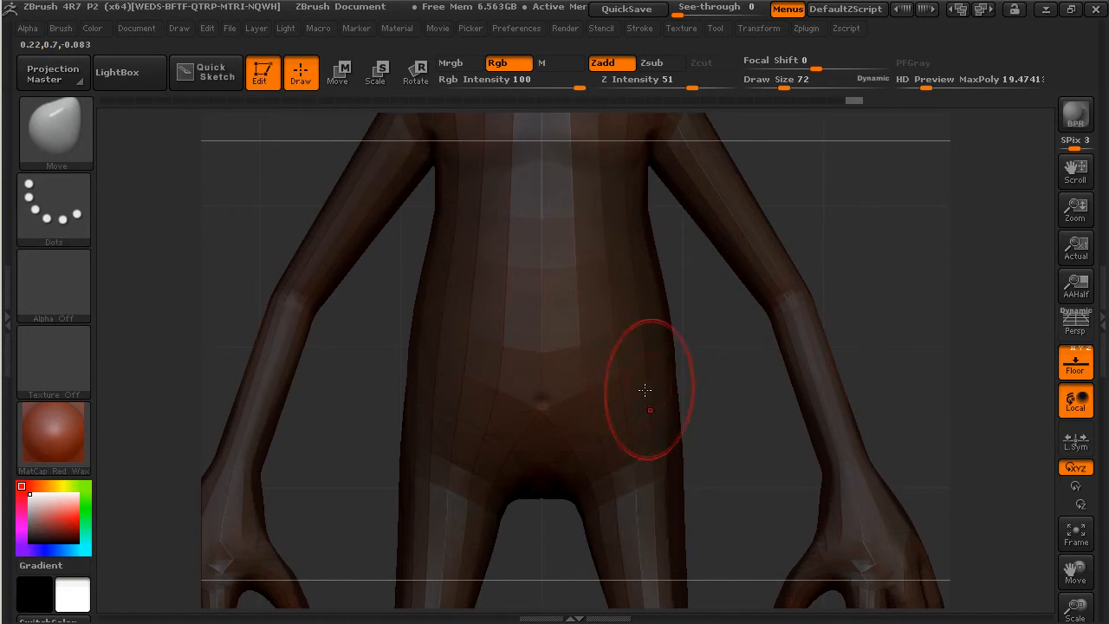
mouse_move(636, 399)
left_mouse_down()
mouse_move(705, 384)
mouse_move(597, 403)
mouse_move(684, 385)
left_mouse_up()
key("ctrl+z")
left_click_drag(865, 322, 798, 289, "alt")
- Reset Project On Mesh to 0 and check the reference's display options
left_click(178, 28)
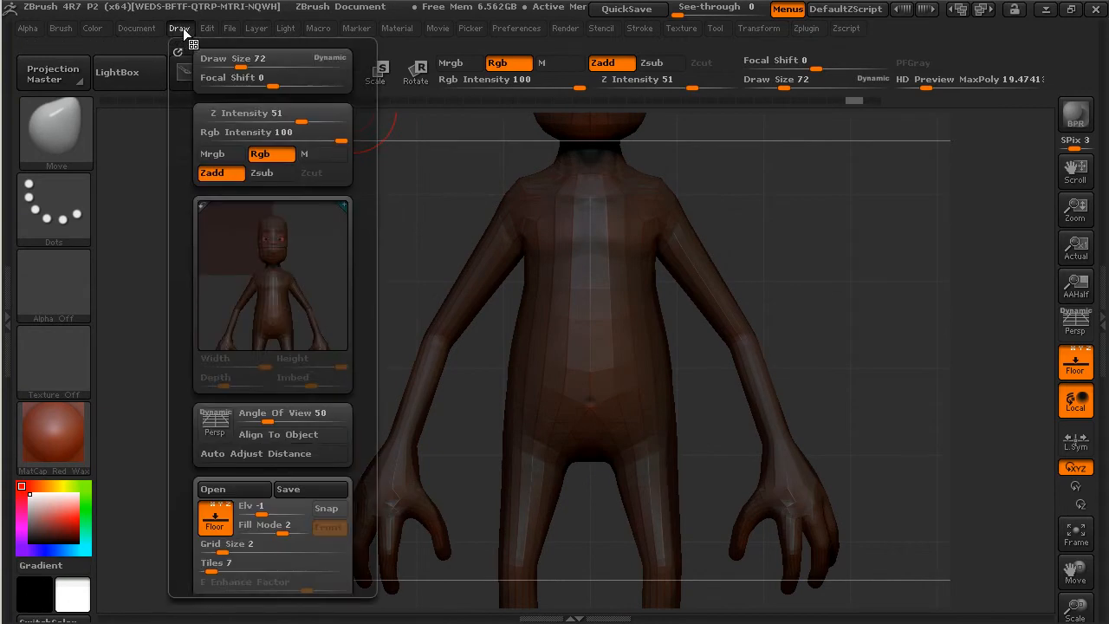
scroll(176, 503, "down", 5)
left_click(249, 428)
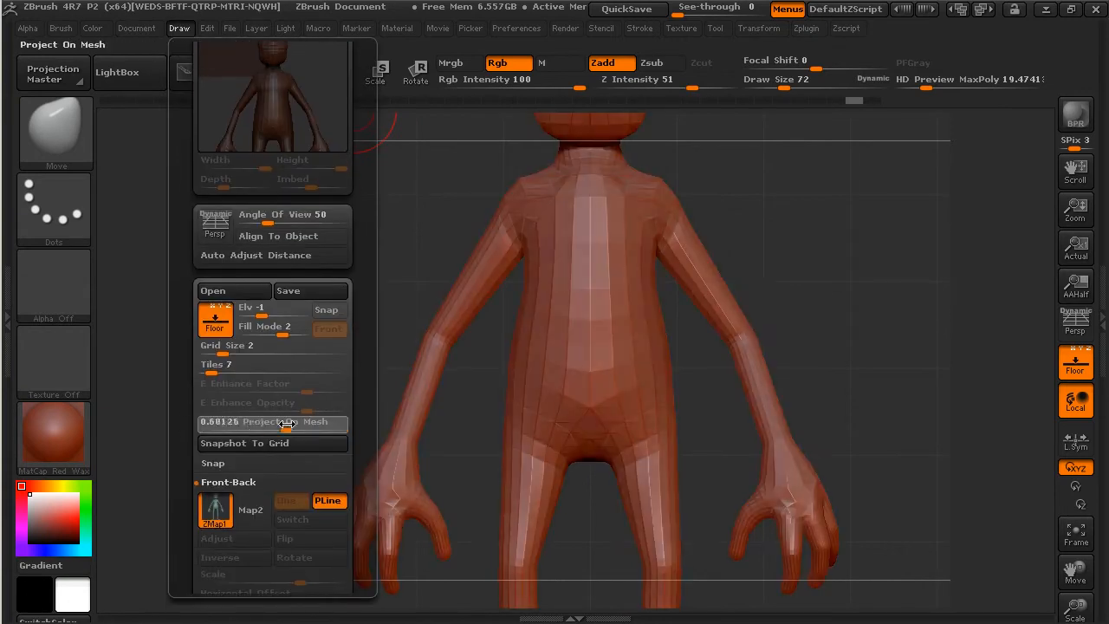
left_click_drag(201, 425, 188, 426)
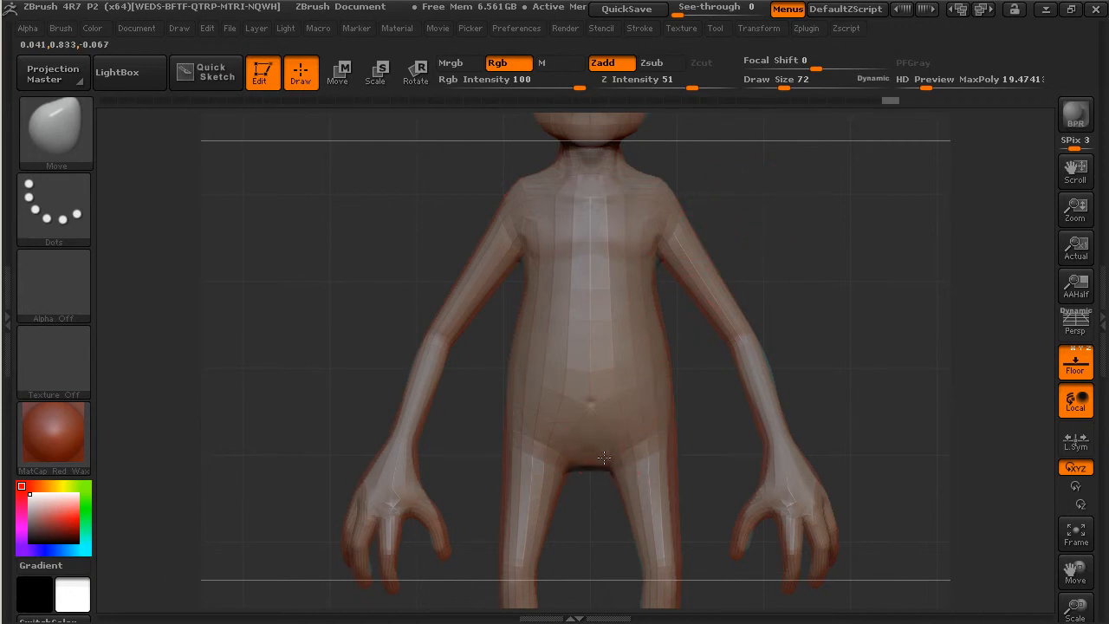
left_click(177, 26)
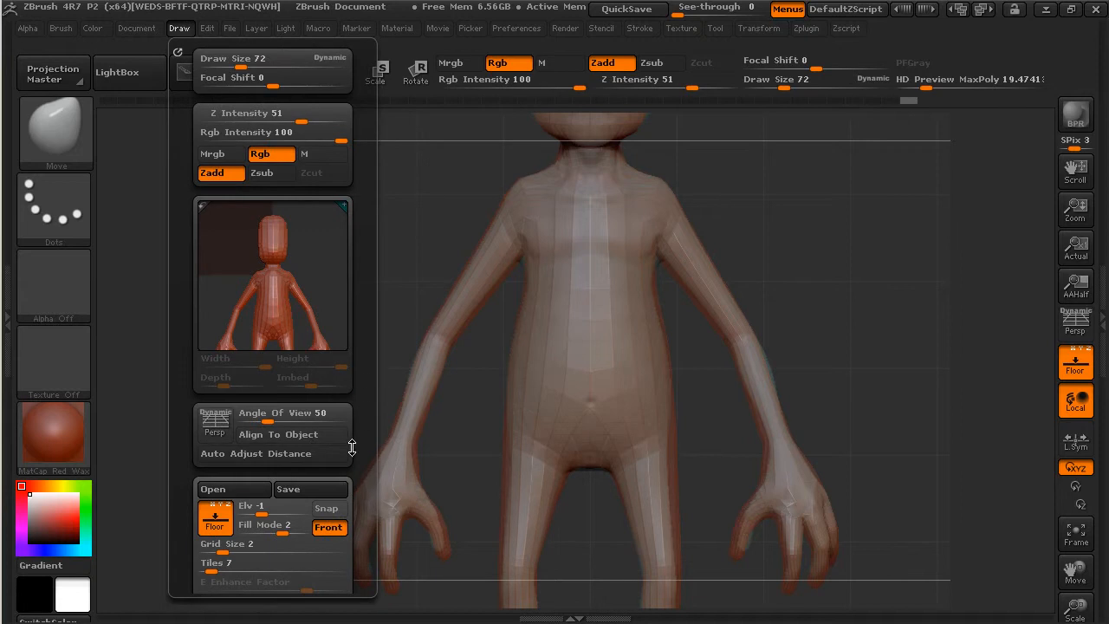
scroll(352, 444, "down", 3)
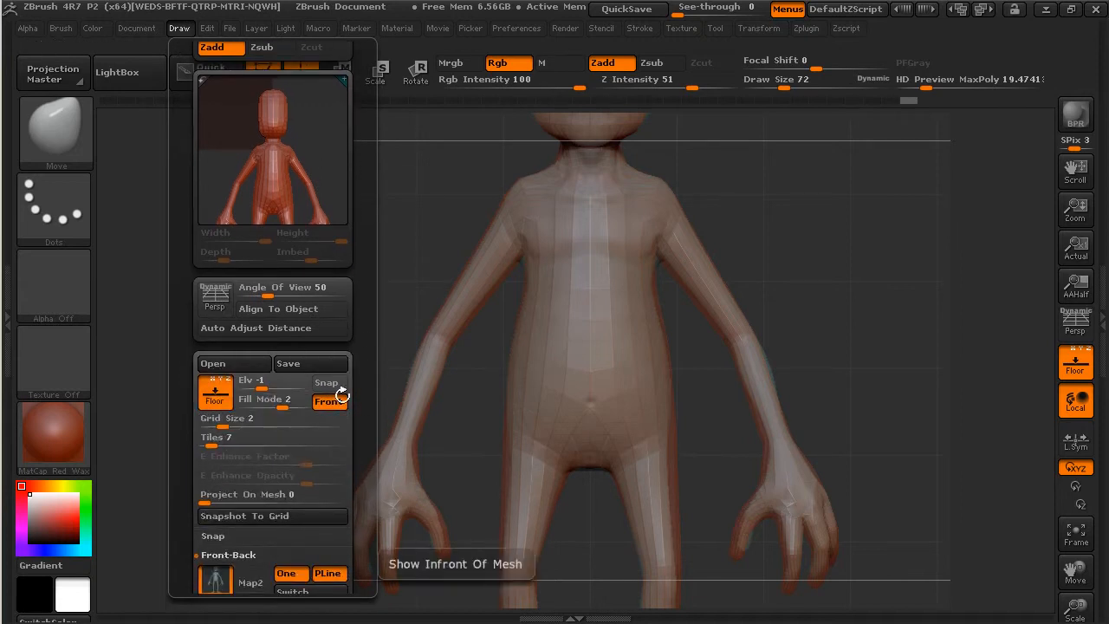
- Refine the armpits, waist, hips and knees against the front reference, working down the body to the feet
mouse_move(845, 277)
left_mouse_down("alt")
mouse_move(899, 332)
mouse_move(866, 373)
left_mouse_up("alt")
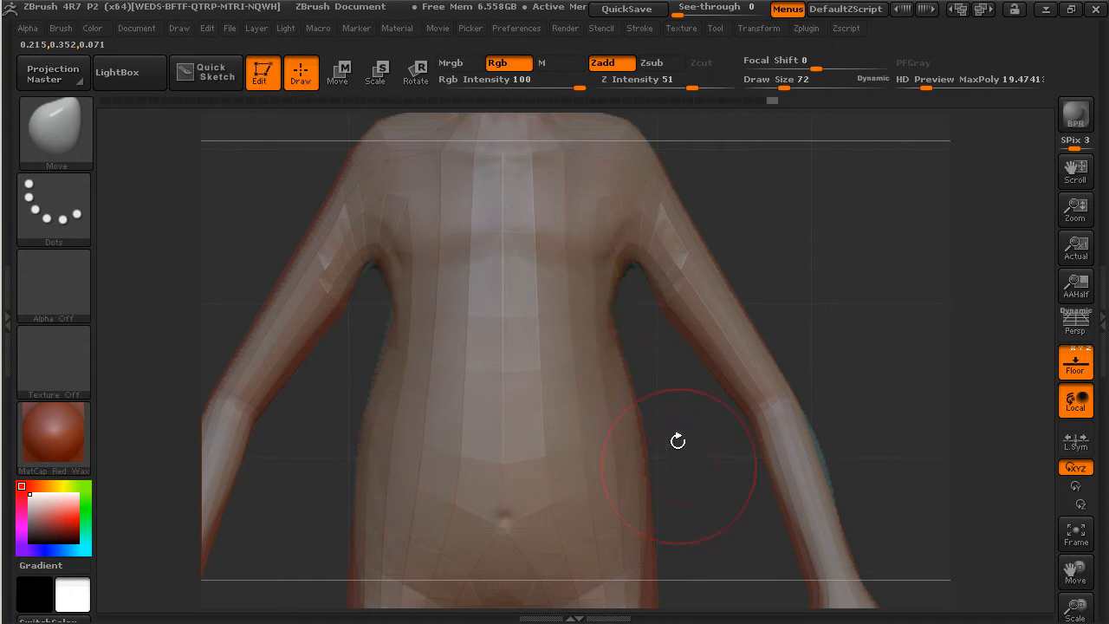
left_click_drag(668, 401, 674, 333, "alt")
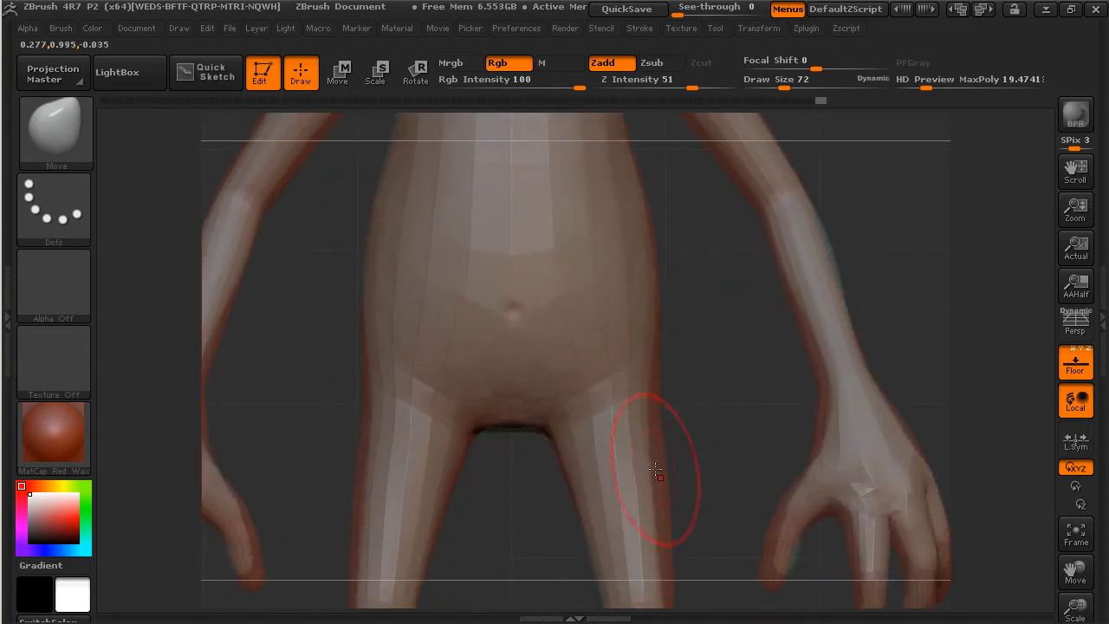
left_click_drag(654, 490, 675, 347, "alt")
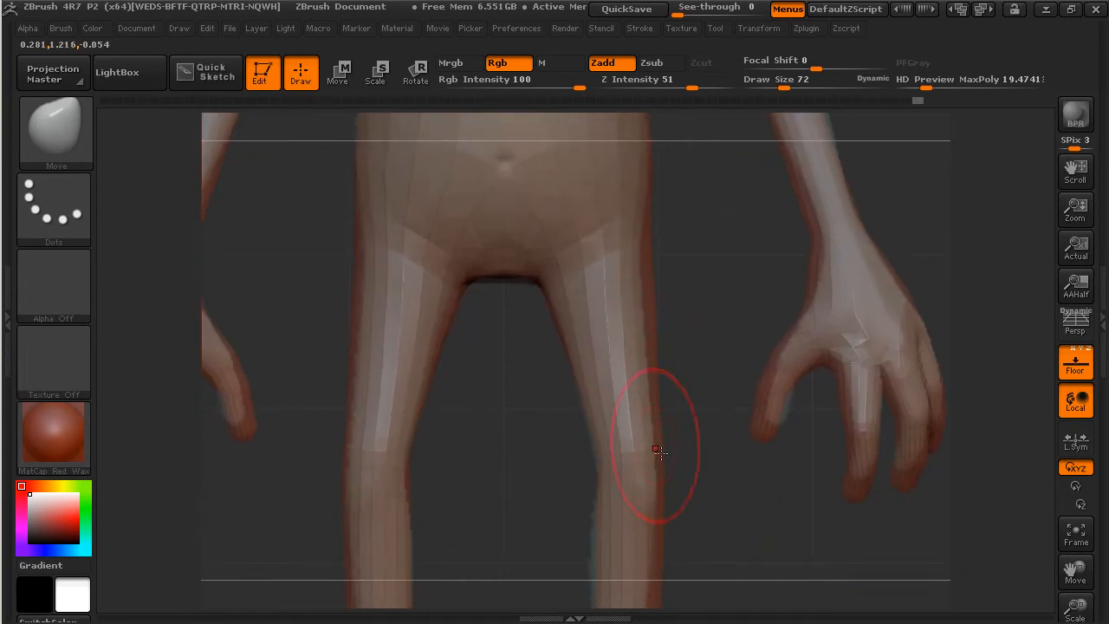
left_click_drag(585, 563, 589, 303, "alt")
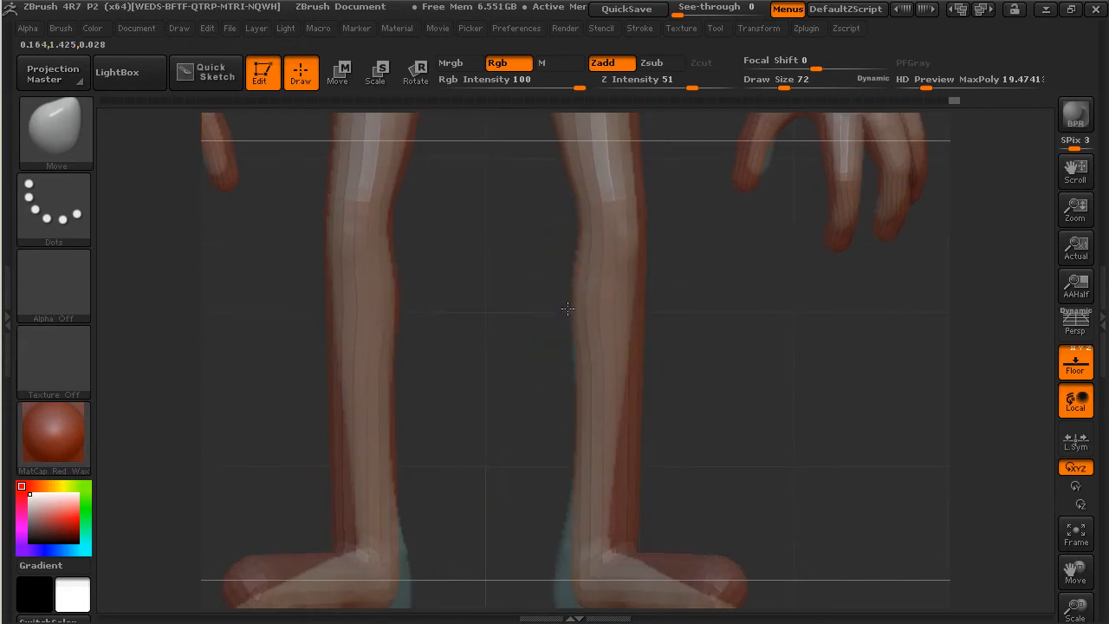
left_click_drag(694, 439, 740, 373, "alt")
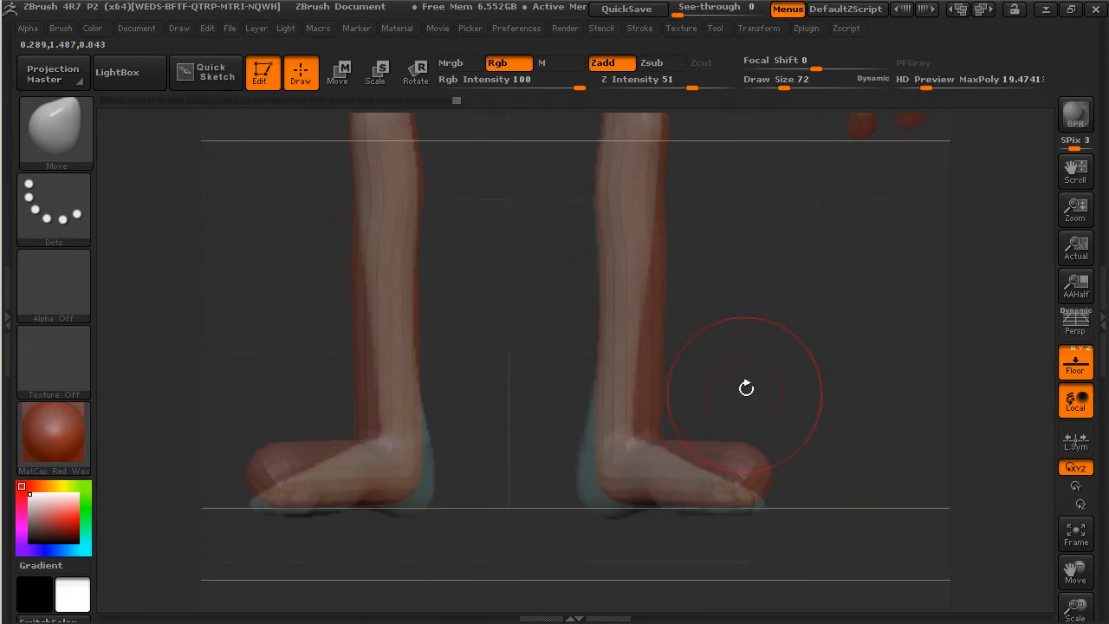
- Set the Draw Size to 170 and shift the lower legs, ankles and feet onto the reference outline
left_click_drag(784, 81, 803, 80)
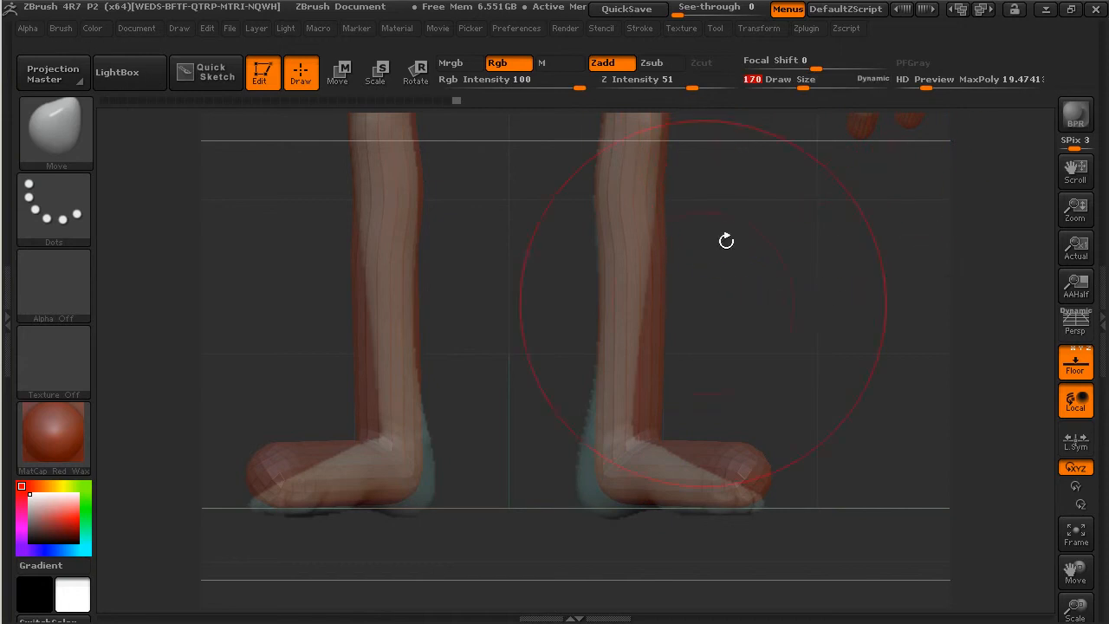
left_click_drag(635, 429, 629, 440)
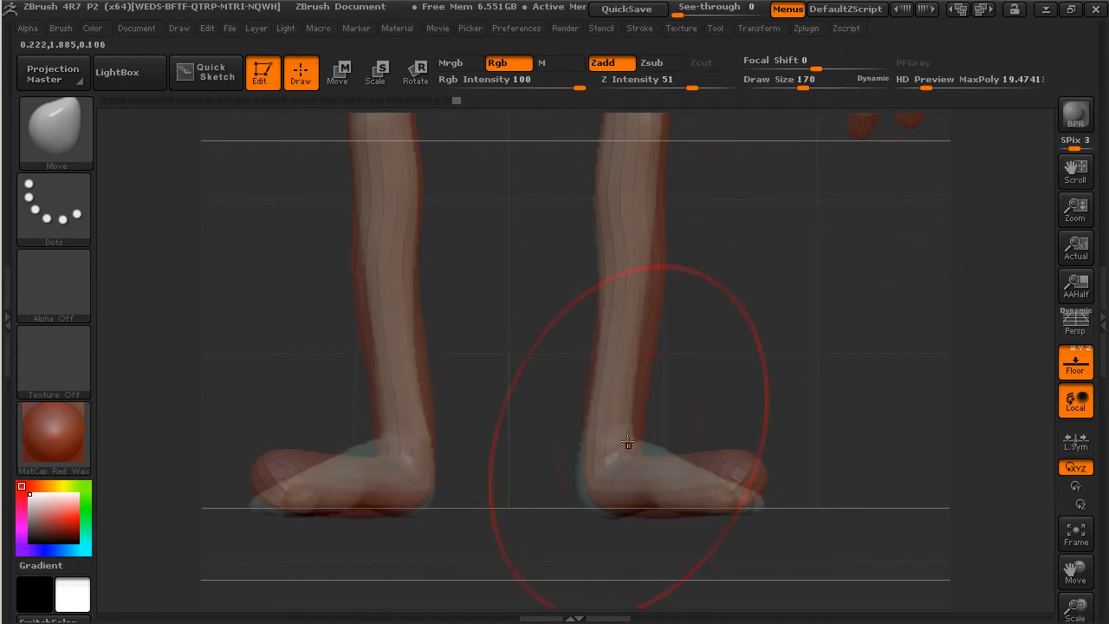
left_click_drag(624, 392, 611, 482)
left_click_drag(726, 486, 752, 479)
left_click_drag(655, 523, 644, 513)
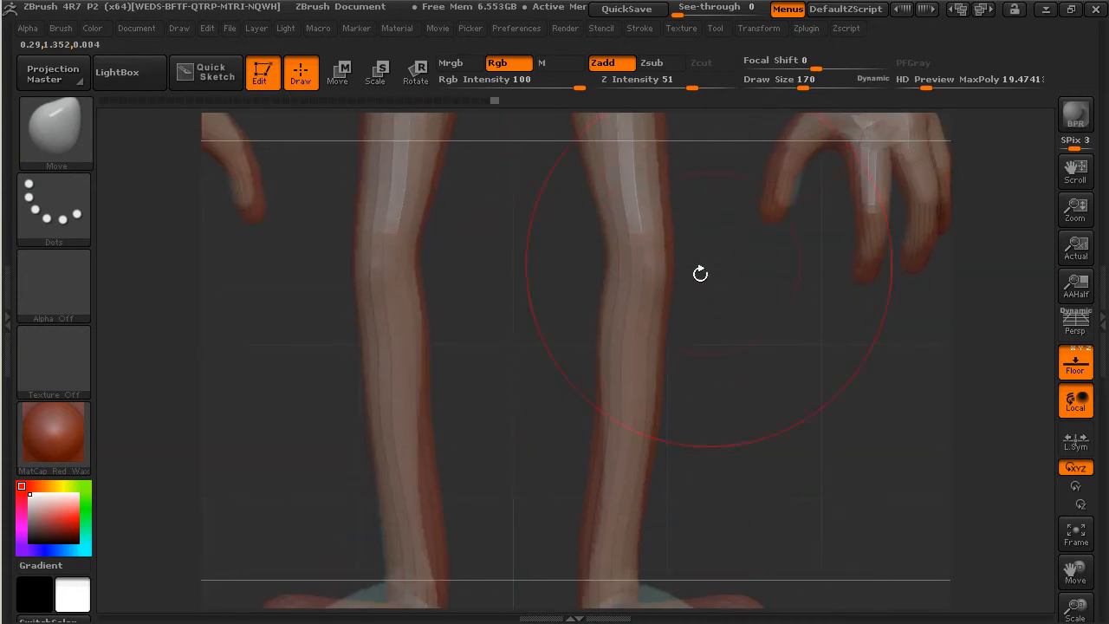
- Set the Draw Size to 113, try swelling the lower legs with the Inflat brush, and undo the stroke
left_click(784, 79)
type("113")
key("Return")
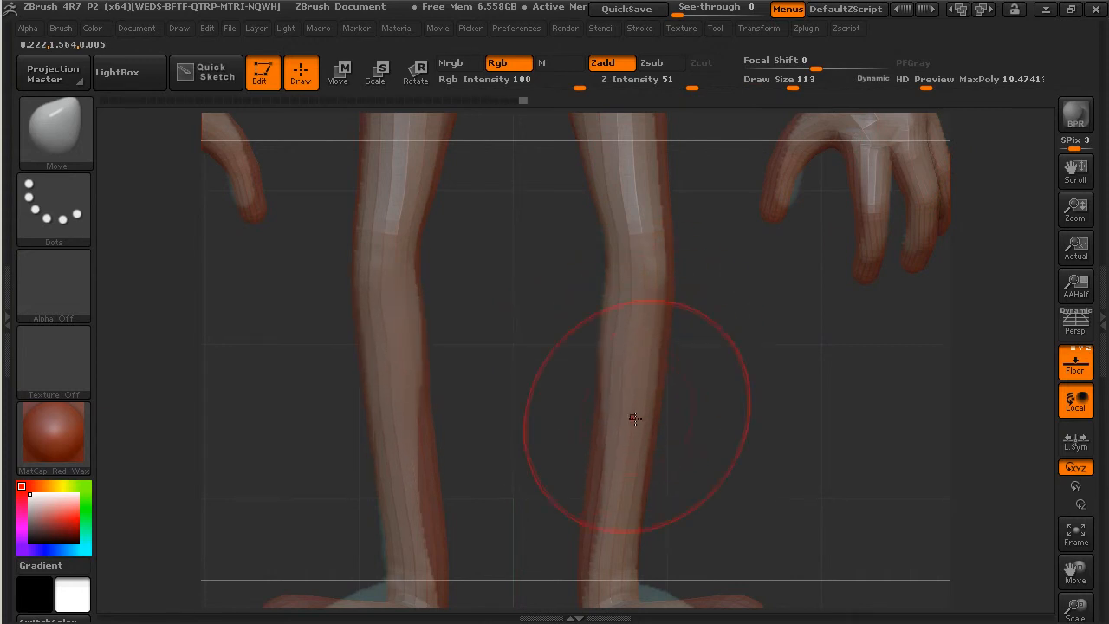
left_click(50, 141)
key("i")
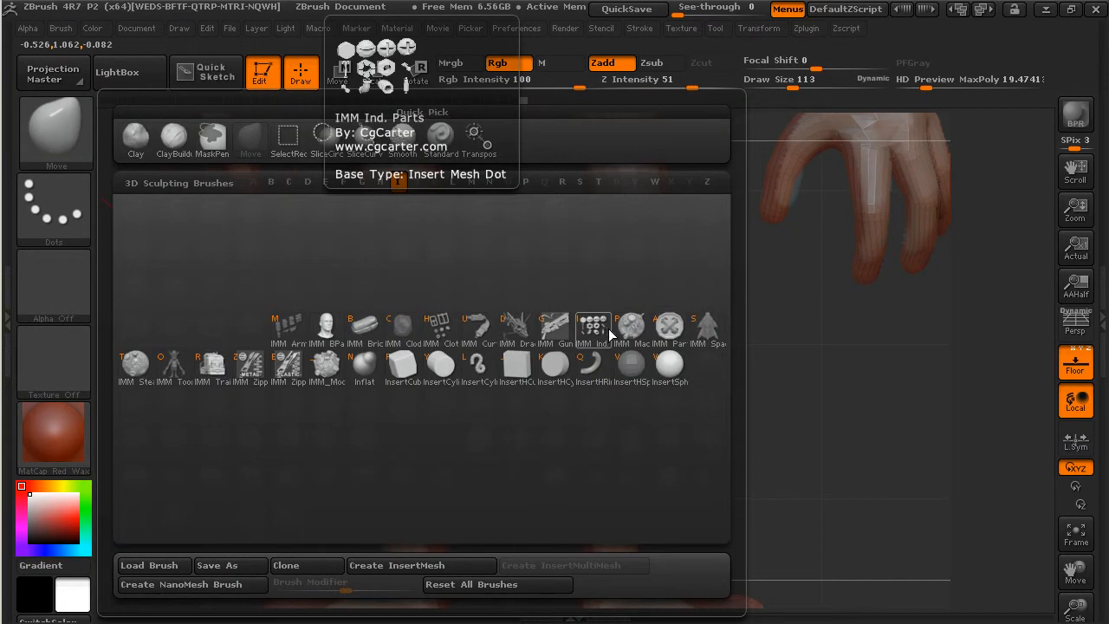
left_click(363, 364)
left_click_drag(619, 423, 629, 450)
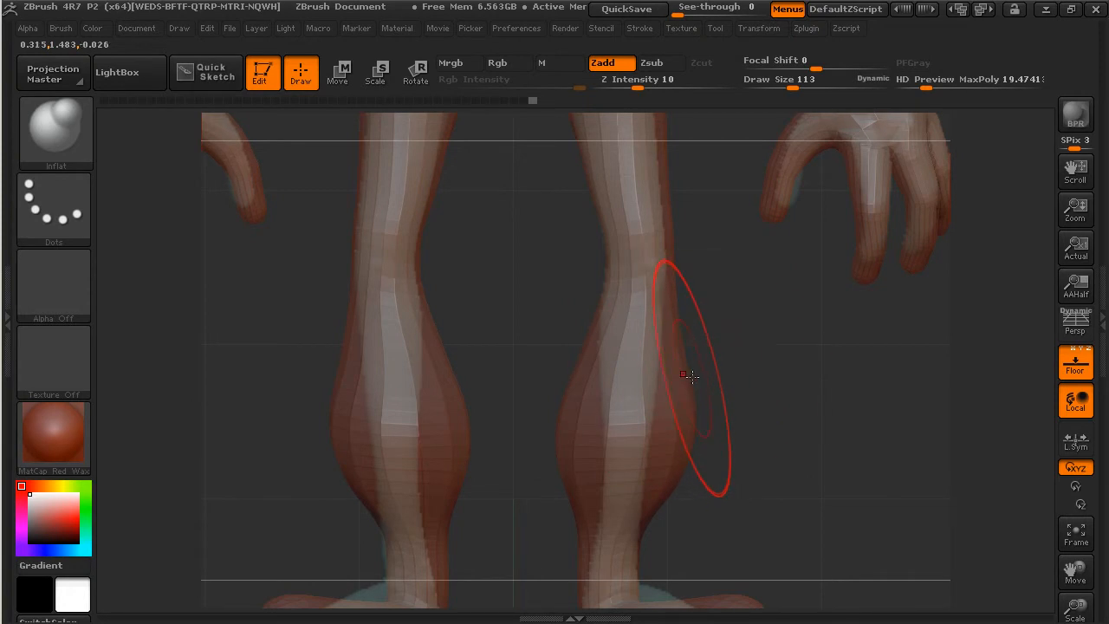
key("ctrl+z")
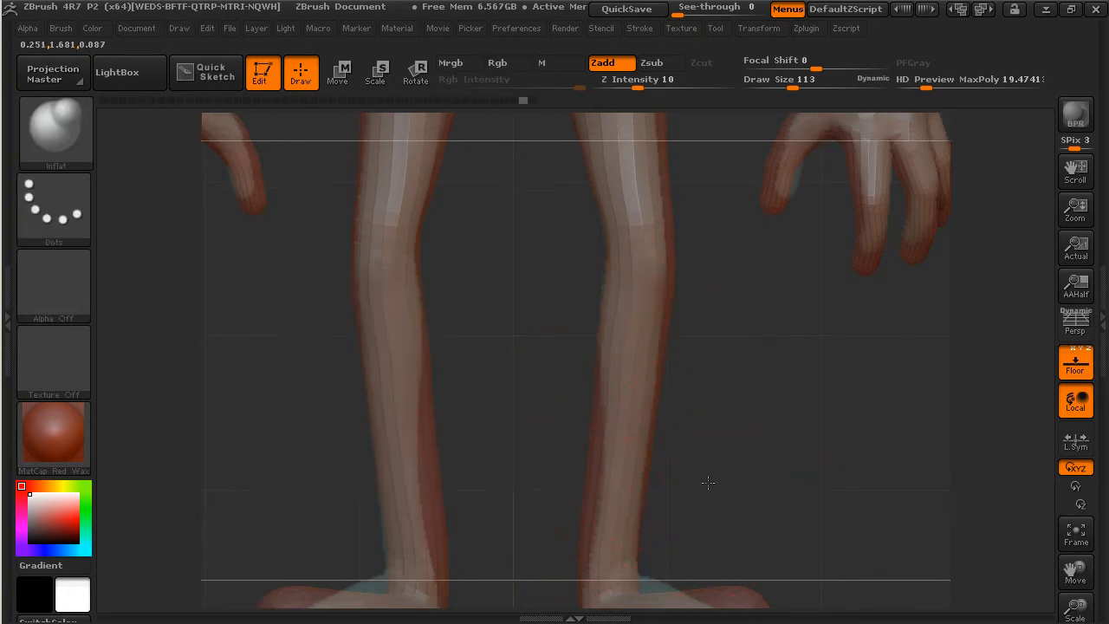
- Lightly reshape the calves and ankles with the Inflat brush, checking them from the side and front
left_click_drag(711, 485, 656, 389)
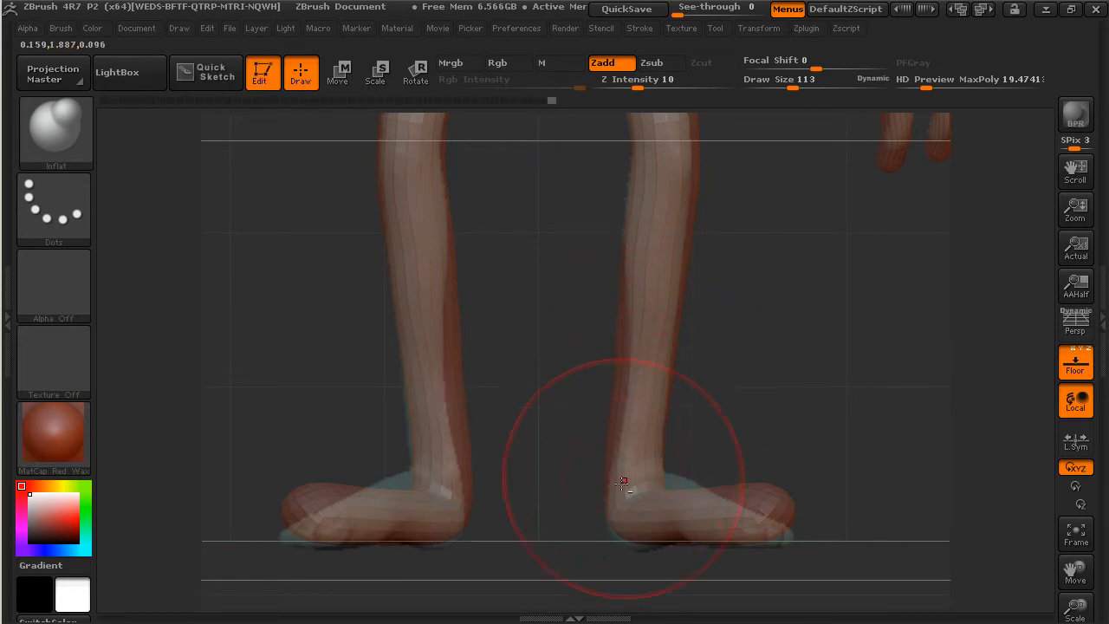
left_click_drag(784, 401, 748, 404)
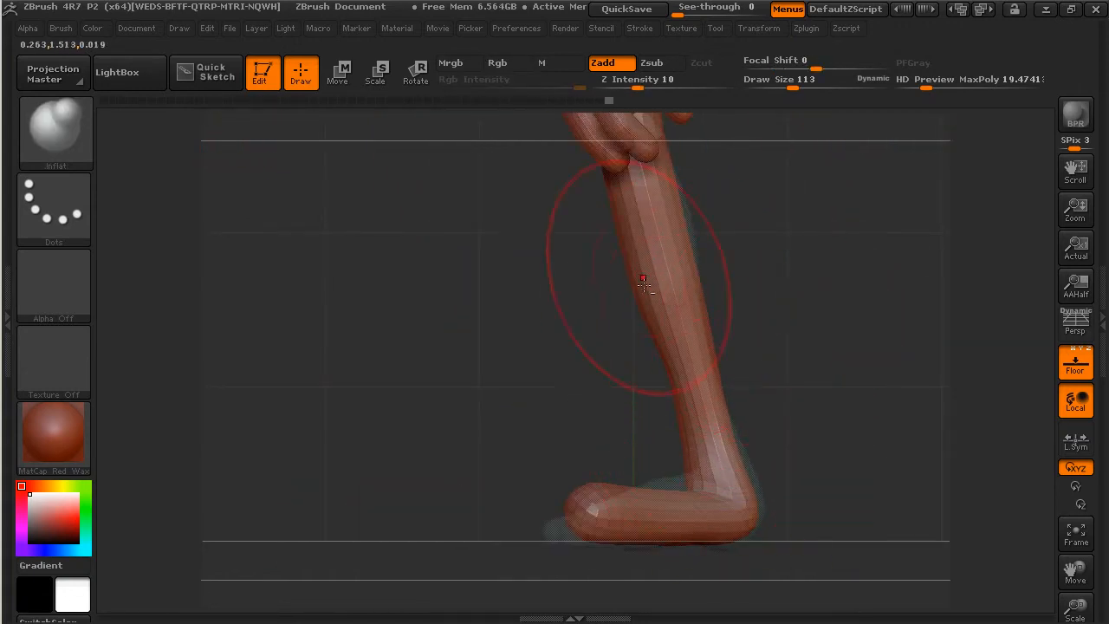
left_click_drag(706, 417, 812, 382)
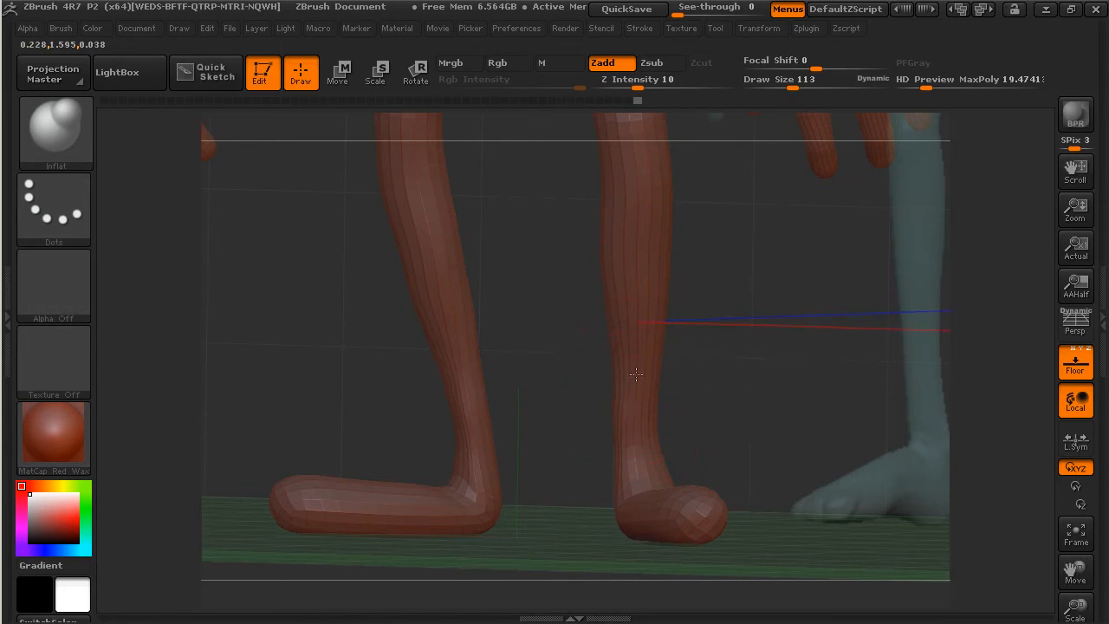
left_click_drag(740, 364, 699, 397, "shift")
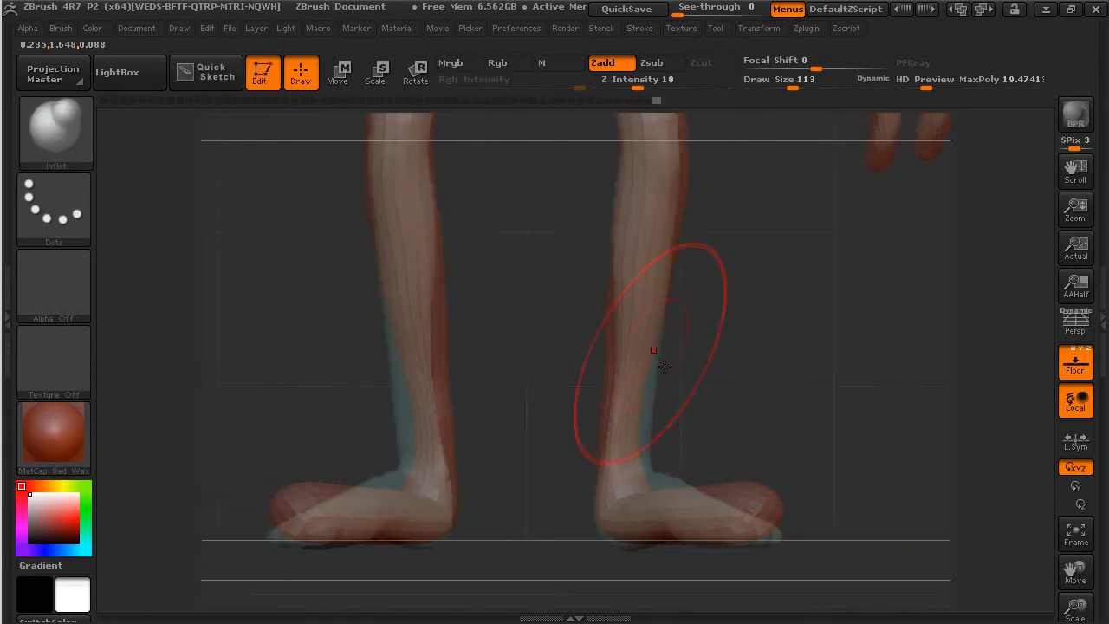
- Return to the Move brush at Draw Size 62 and adjust the ankles and insteps toward the front reference
left_click(56, 130)
key("m")
key("v")
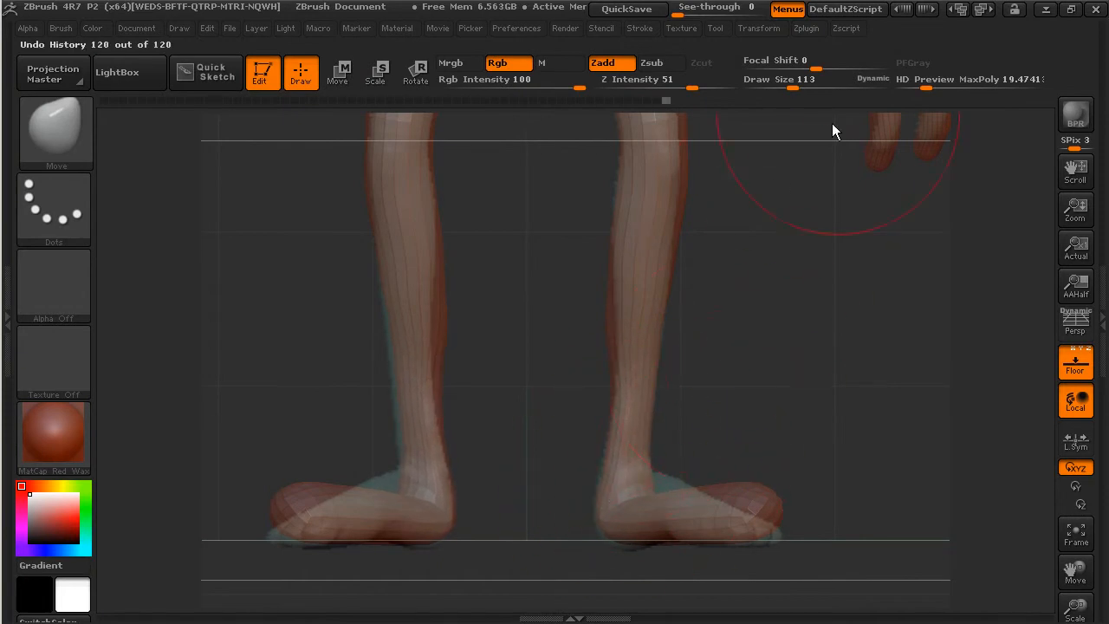
left_click_drag(790, 82, 781, 84)
left_click_drag(776, 312, 759, 404)
left_click_drag(646, 485, 656, 484)
left_click_drag(713, 442, 745, 444)
mouse_move(655, 489)
left_mouse_down()
mouse_move(654, 448)
mouse_move(670, 470)
mouse_move(651, 471)
mouse_move(660, 464)
left_mouse_up()
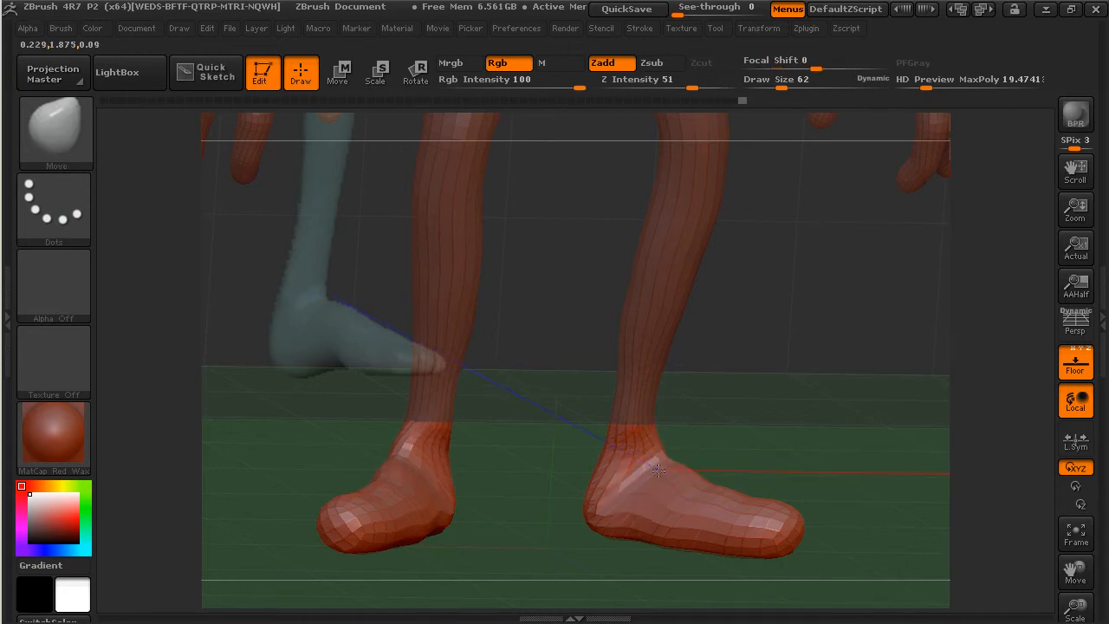
- Shape the heels, insteps and toes with the Move brush so both feet fit the front reference outline
left_click_drag(816, 470, 754, 473)
left_click_drag(834, 460, 750, 401)
left_click_drag(714, 338, 699, 338)
mouse_move(707, 475)
left_mouse_down()
mouse_move(693, 441)
mouse_move(693, 480)
mouse_move(755, 485)
left_mouse_up()
left_click_drag(824, 478, 839, 417)
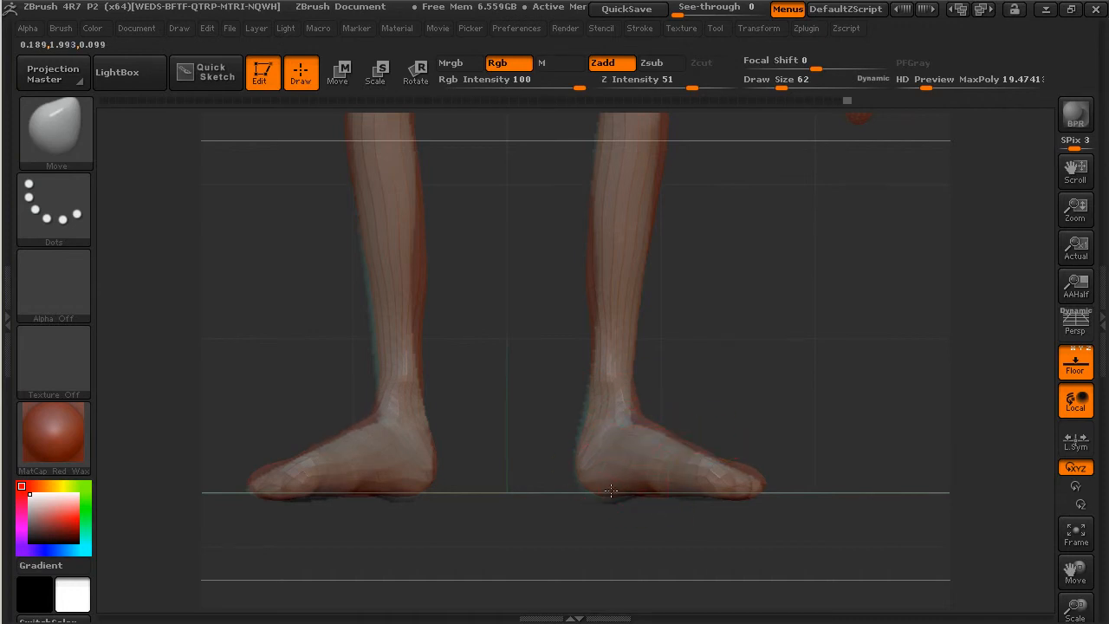
- Push the tops of the toes down so the front of each foot tapers toward the floor
left_click_drag(711, 491, 762, 468)
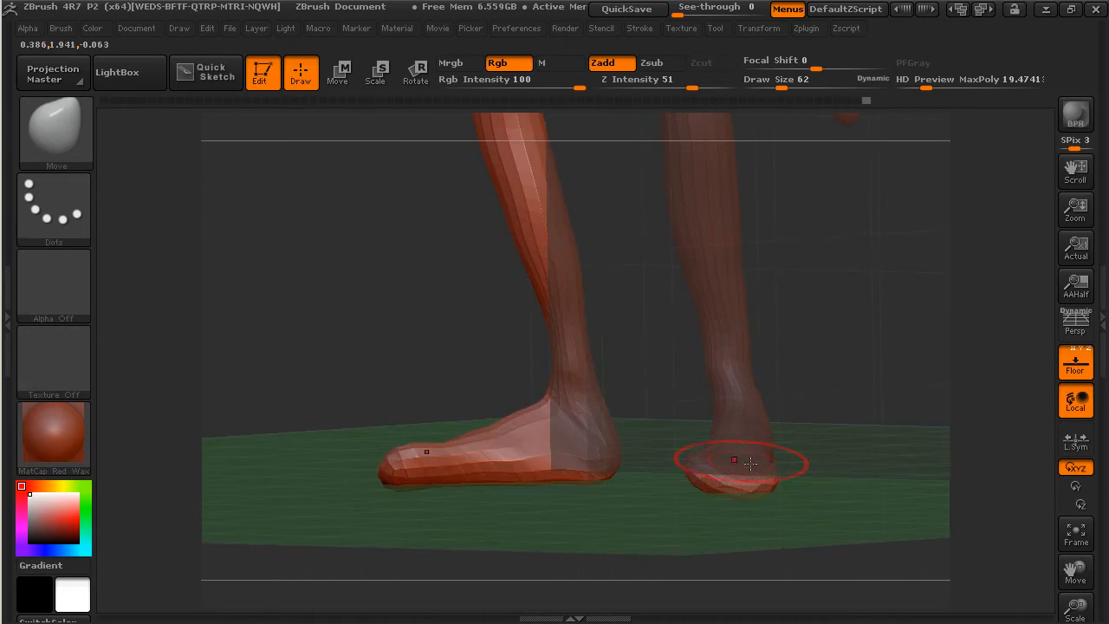
left_click_drag(694, 461, 717, 491)
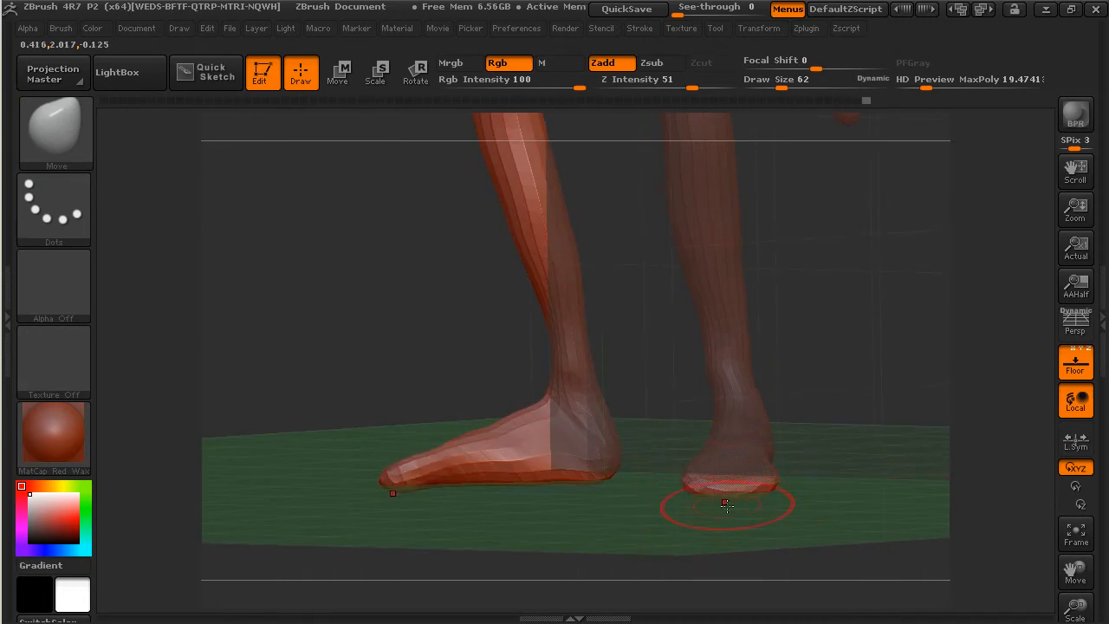
left_click_drag(811, 428, 749, 422)
- Smooth the front of the ankles and the lower shins
left_click_drag(784, 380, 681, 405)
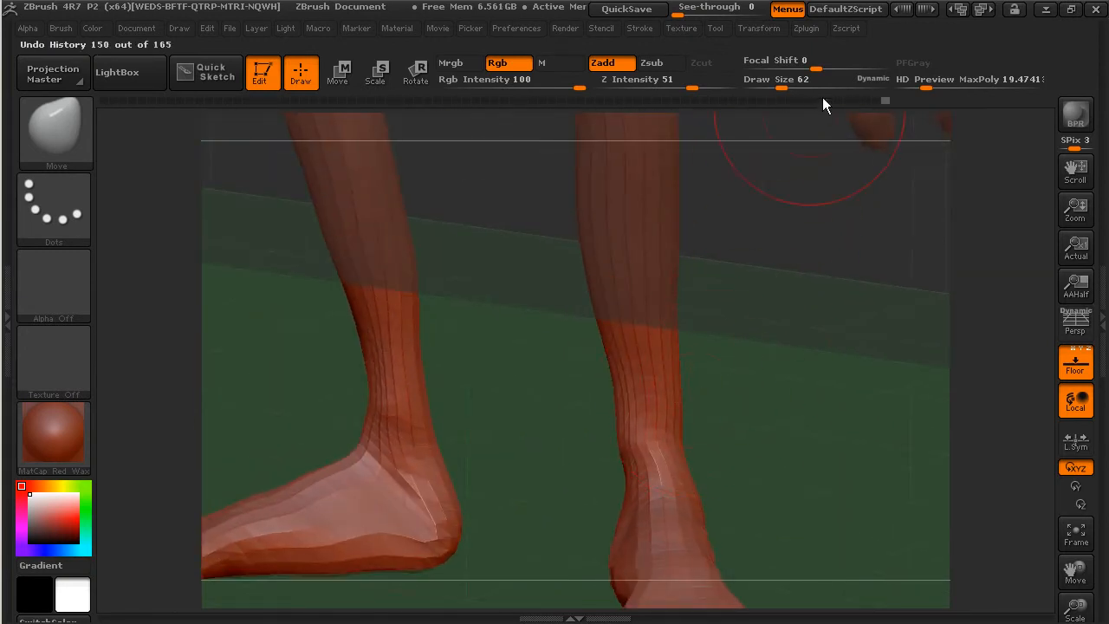
mouse_move(764, 157)
left_mouse_down()
mouse_move(737, 354)
mouse_move(648, 466)
left_mouse_up()
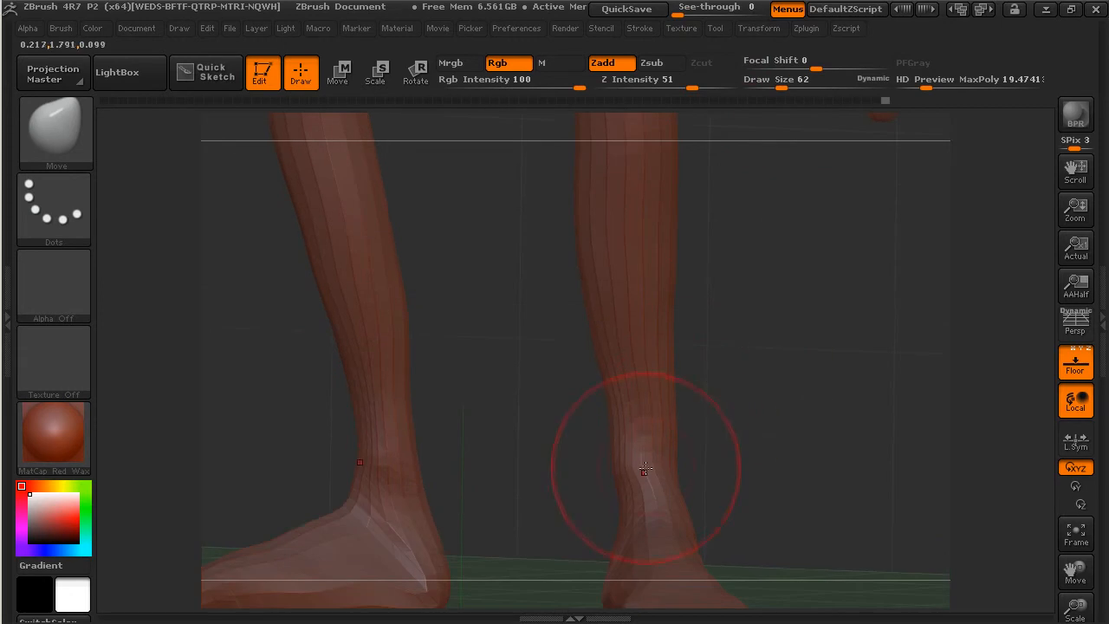
key("shift")
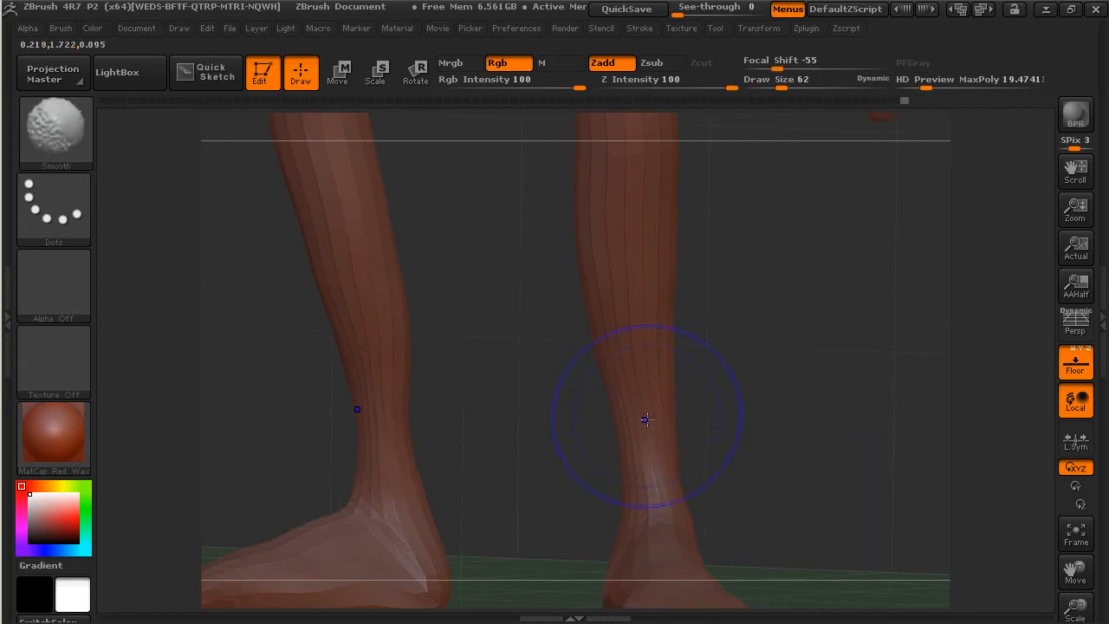
left_click_drag(648, 367, 646, 339, "shift")
- Set the Draw Size to 89 and refine the outer thighs, knees and arms against the front reference
mouse_move(715, 299)
left_mouse_down("alt")
mouse_move(728, 408)
mouse_move(704, 501)
mouse_move(737, 449)
mouse_move(841, 409)
mouse_move(831, 387)
mouse_move(845, 553)
left_mouse_up("alt")
key("shift")
mouse_move(815, 262)
left_mouse_down()
mouse_move(813, 274)
mouse_move(862, 295)
mouse_move(786, 242)
mouse_move(829, 258)
mouse_move(835, 290)
left_mouse_up()
left_click_drag(781, 87, 788, 86)
left_click_drag(672, 260, 675, 275, "alt")
left_click_drag(612, 229, 608, 227)
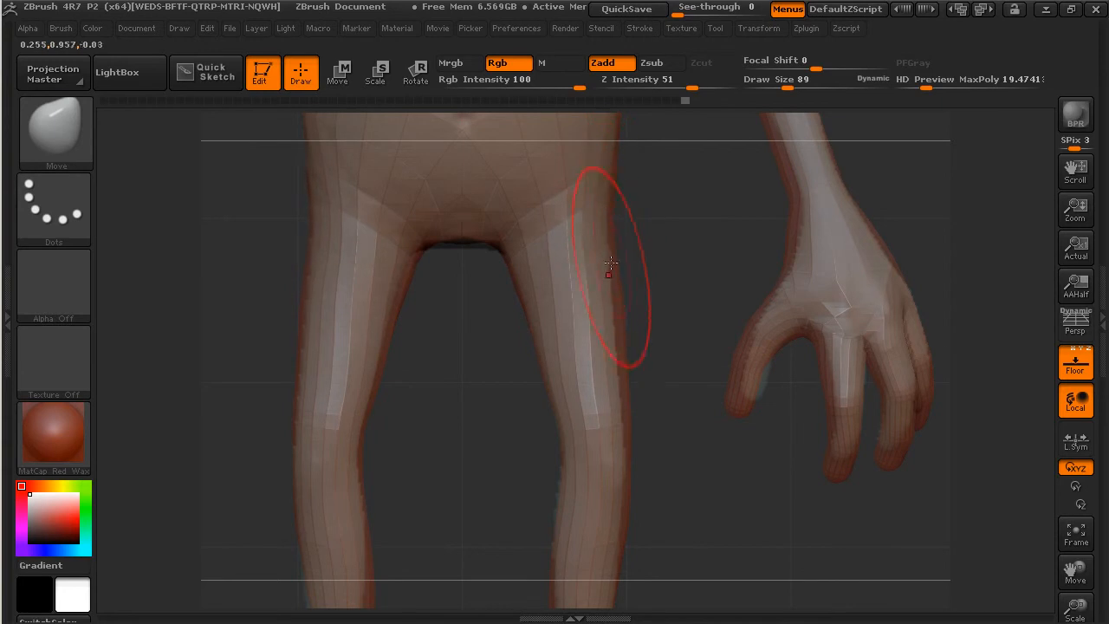
left_click_drag(613, 388, 616, 413)
left_click_drag(646, 317, 706, 590, "alt")
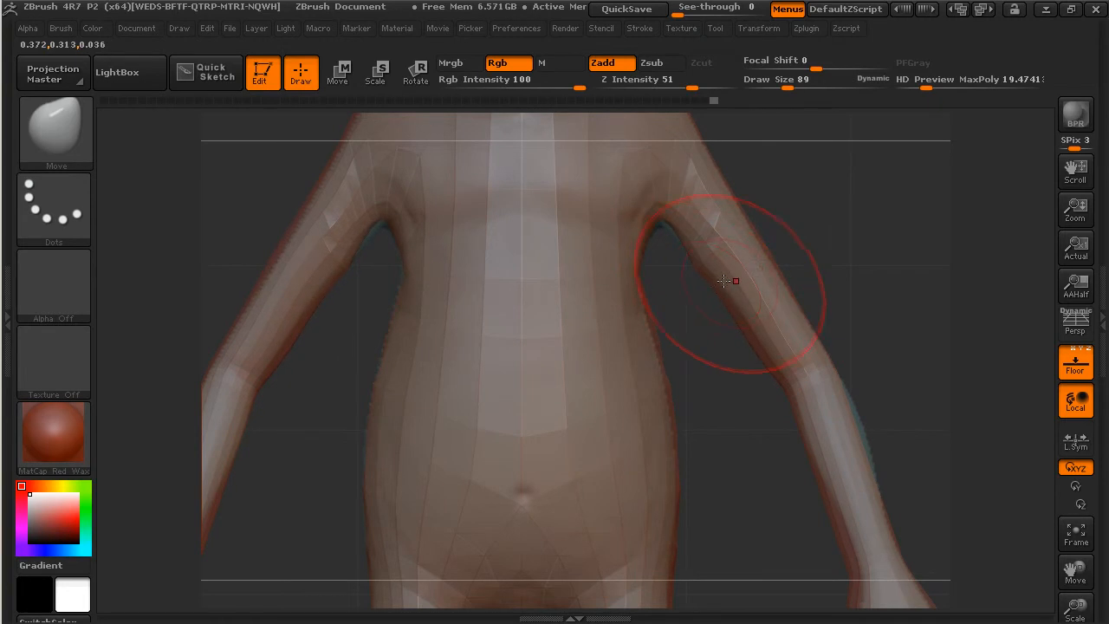
left_click_drag(858, 594, 789, 395, "alt")
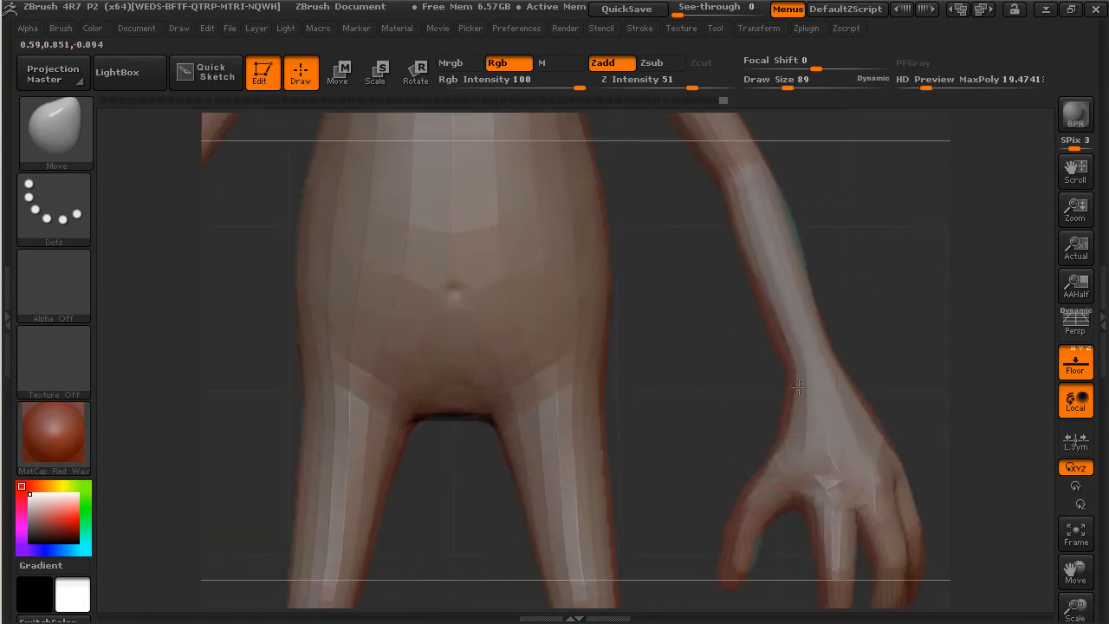
- Set the Draw Size to 113 and pull the back and crown of the head onto the side reference
left_click_drag(849, 248, 866, 426, "alt")
left_click_drag(825, 287, 626, 308, "alt")
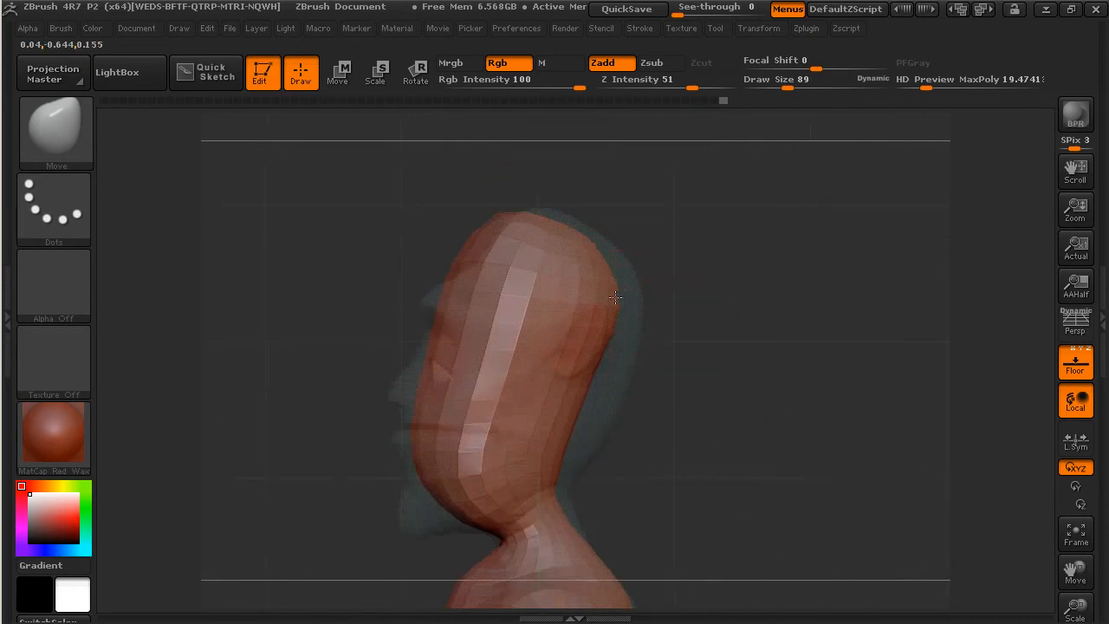
left_click_drag(786, 84, 794, 84)
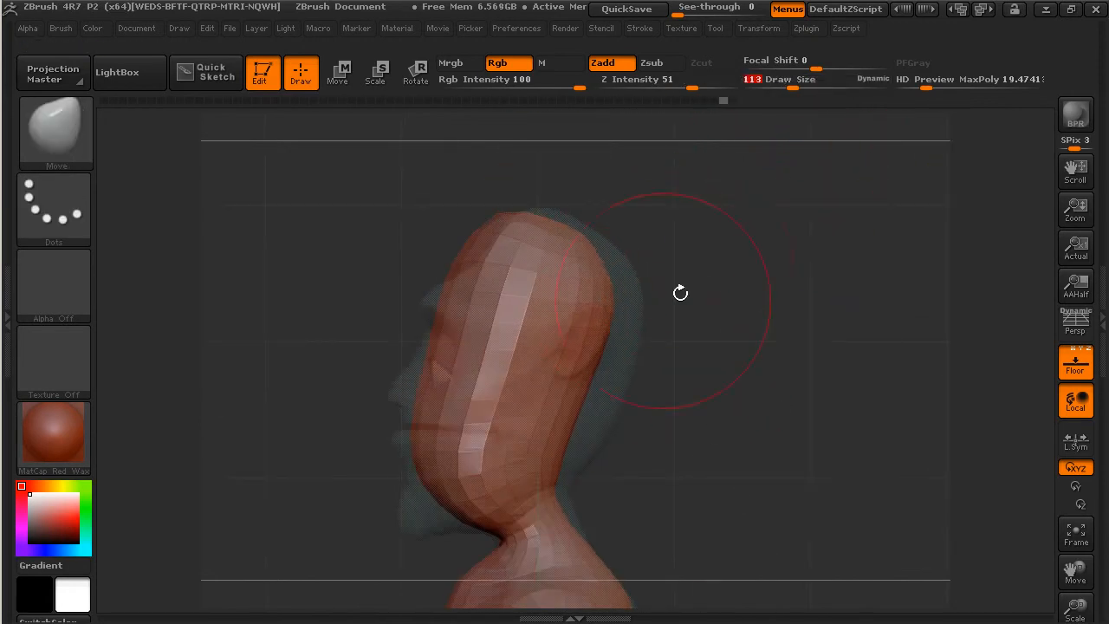
left_click_drag(613, 275, 629, 262)
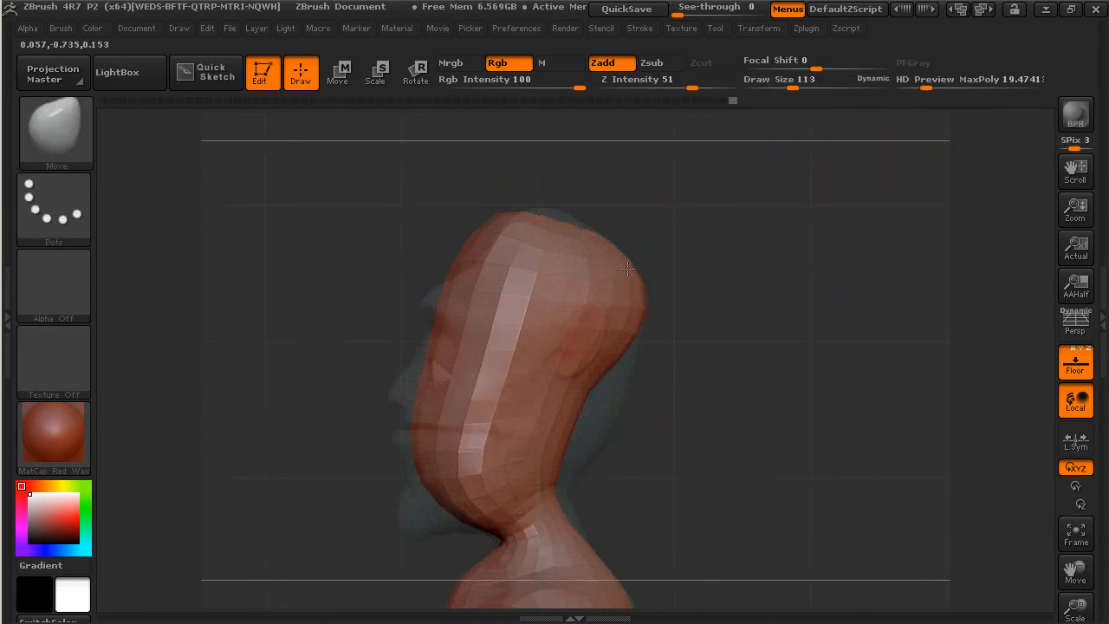
left_click_drag(565, 215, 558, 199)
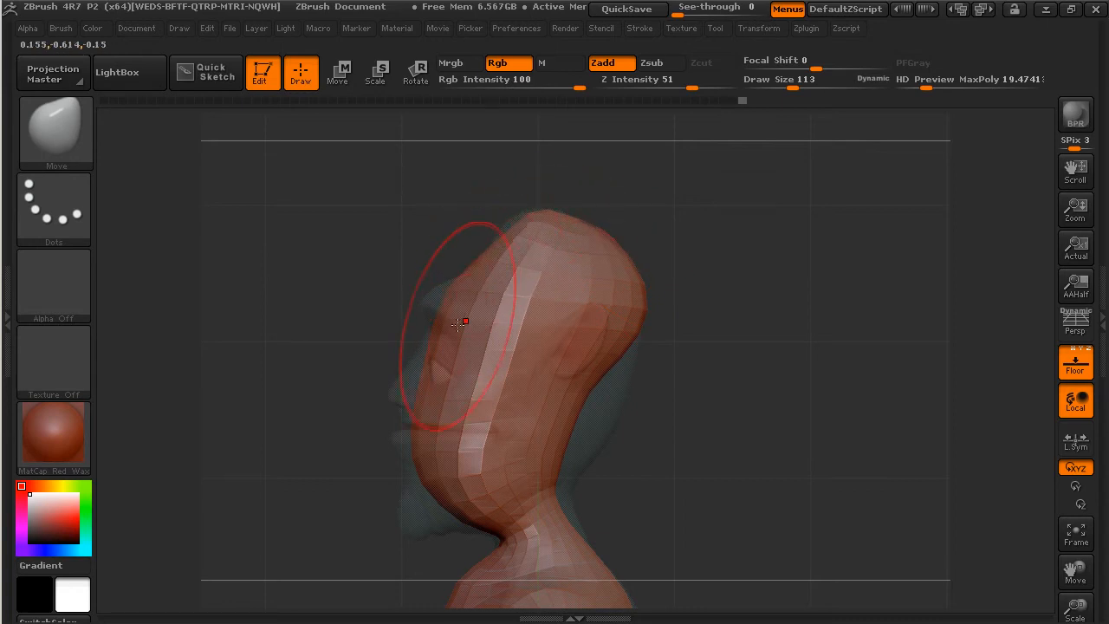
- Set the Draw Size to 86 and pull the chin, jaw and face front forward to the side reference profile
left_click_drag(784, 82, 779, 82)
left_click_drag(421, 509, 399, 537)
left_click_drag(420, 497, 407, 496)
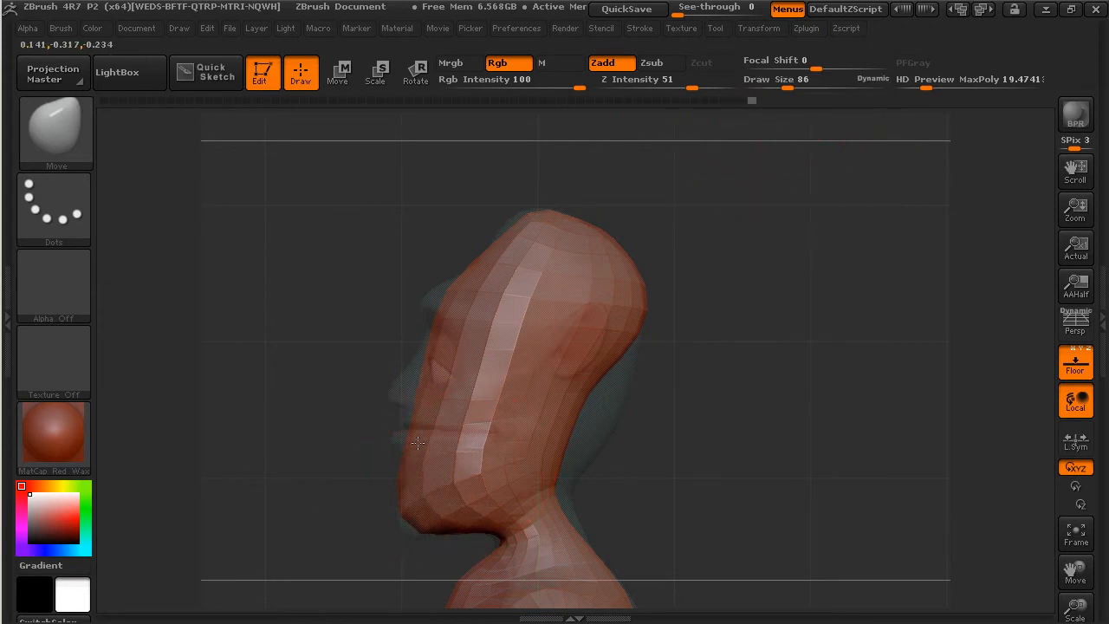
left_click_drag(427, 419, 411, 389)
- Fill out the lower back of the skull and the nape, matching the side reference's head contour
left_click_drag(602, 395, 571, 501)
left_click_drag(609, 448, 605, 431)
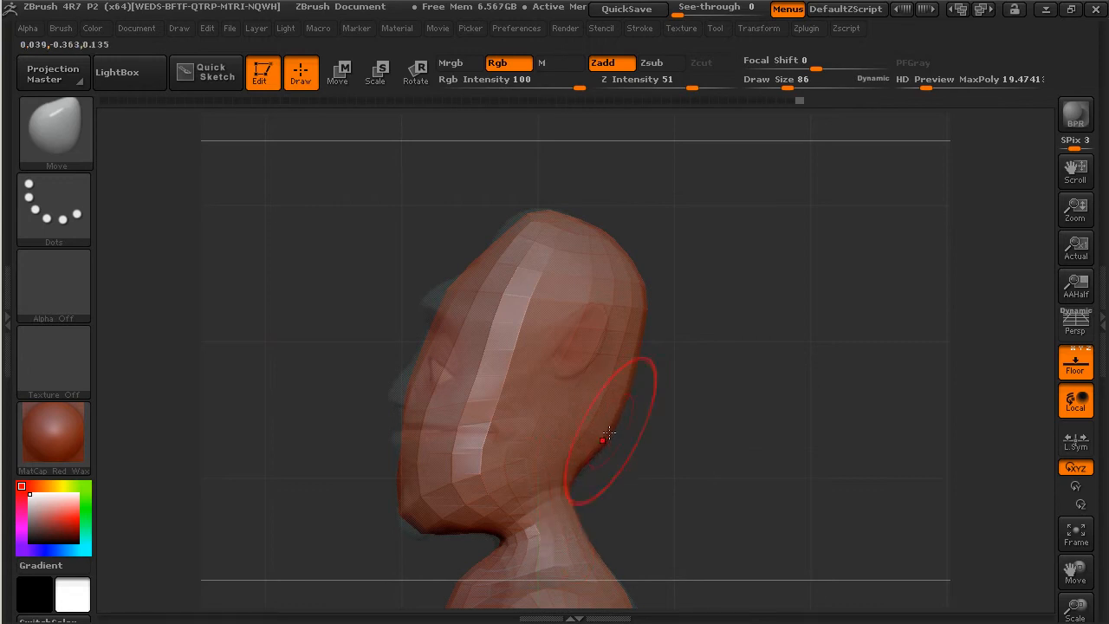
left_click_drag(636, 317, 625, 321)
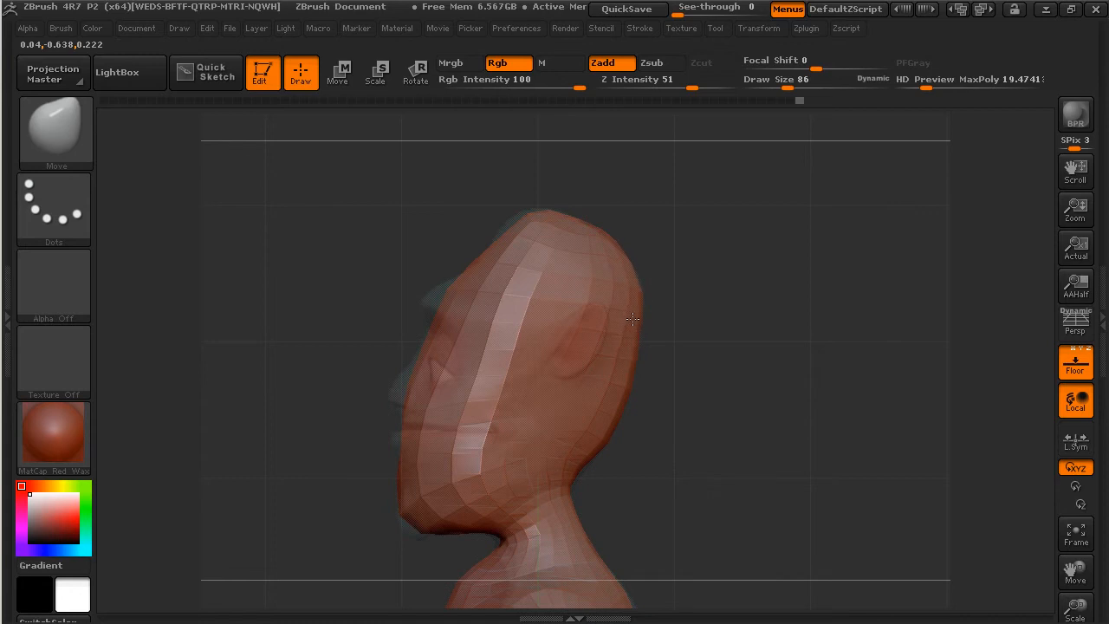
- Pull the upper back outward onto the side reference outline
left_click_drag(697, 377, 712, 160, "alt")
left_click_drag(725, 332, 690, 230, "alt")
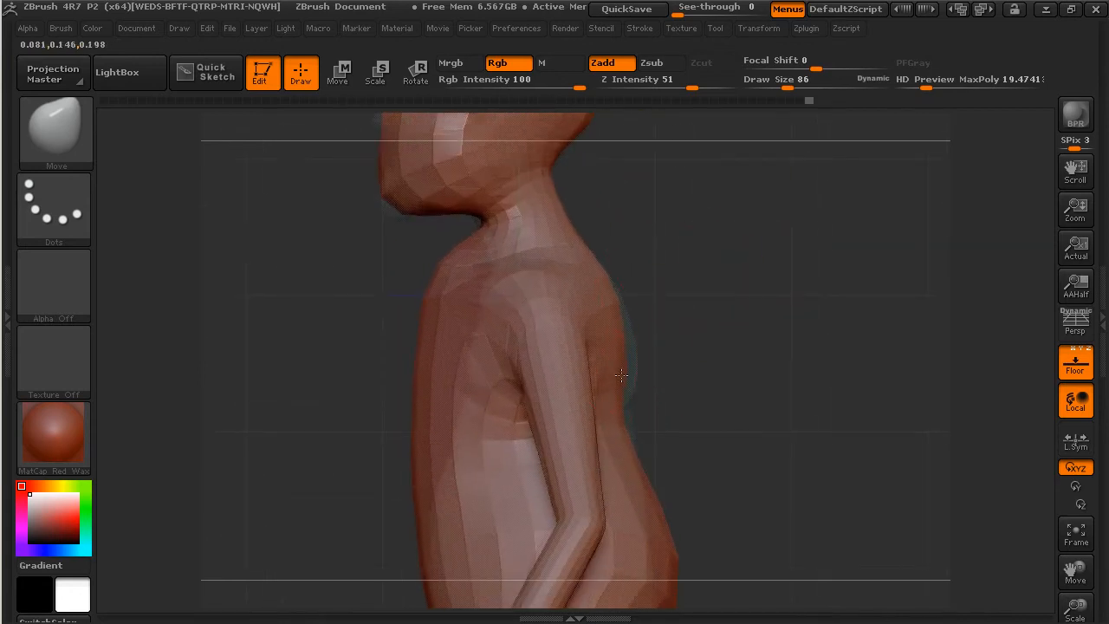
left_click_drag(632, 360, 629, 340)
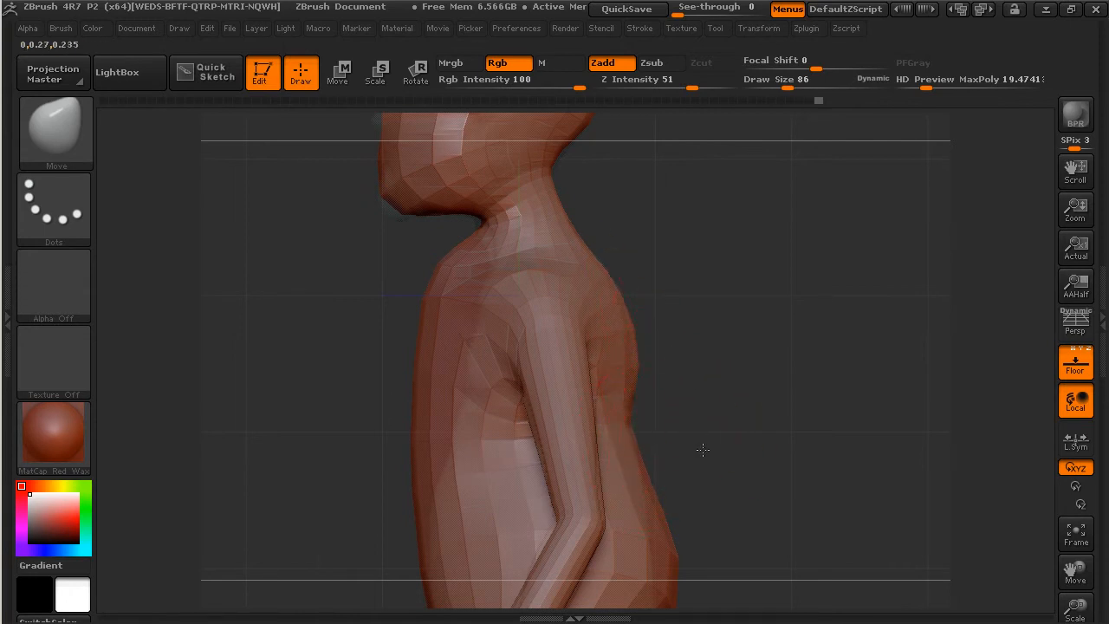
- Shape the buttocks and lower back to the side reference, raising the Draw Size to 105 for the broader strokes
left_click_drag(697, 444, 674, 394, "alt")
left_click_drag(555, 518, 607, 459)
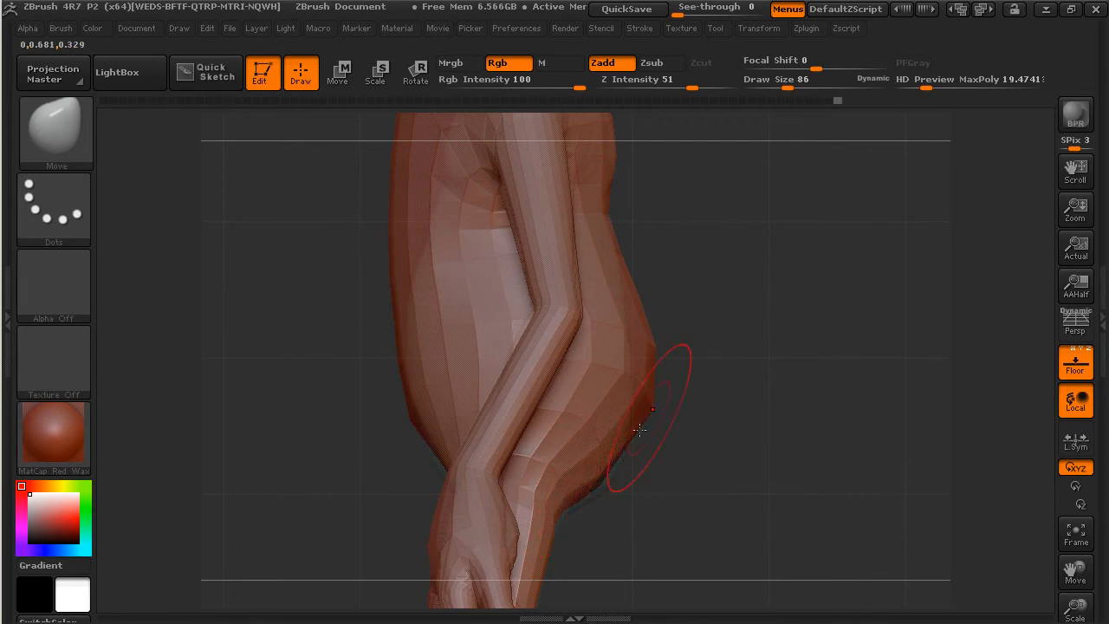
left_click_drag(785, 83, 790, 83)
left_click_drag(649, 362, 625, 352)
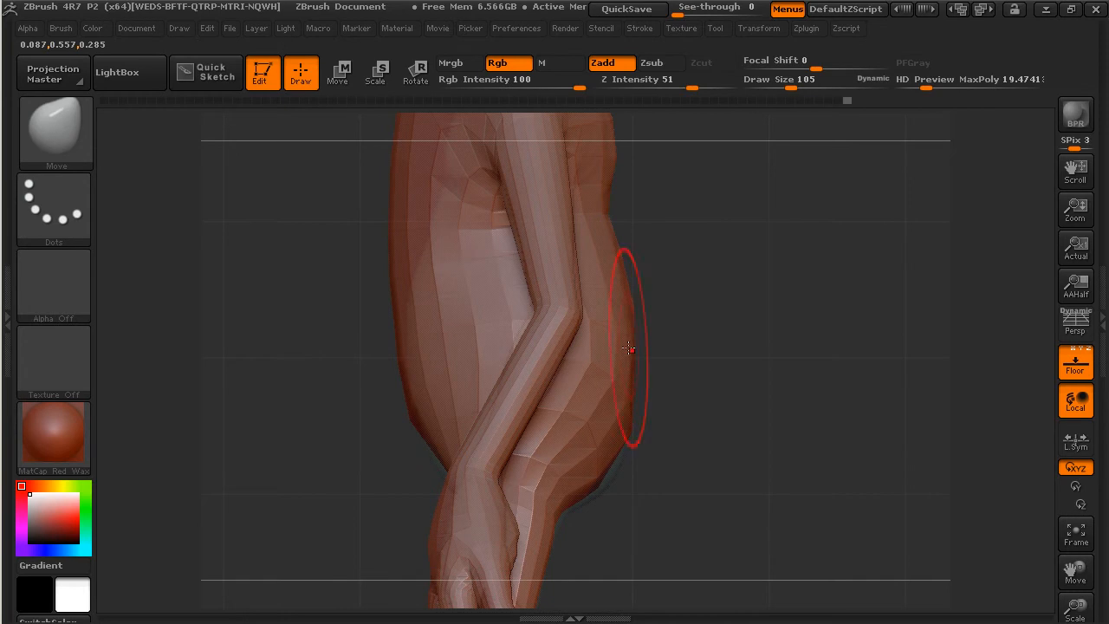
left_click_drag(631, 390, 625, 400)
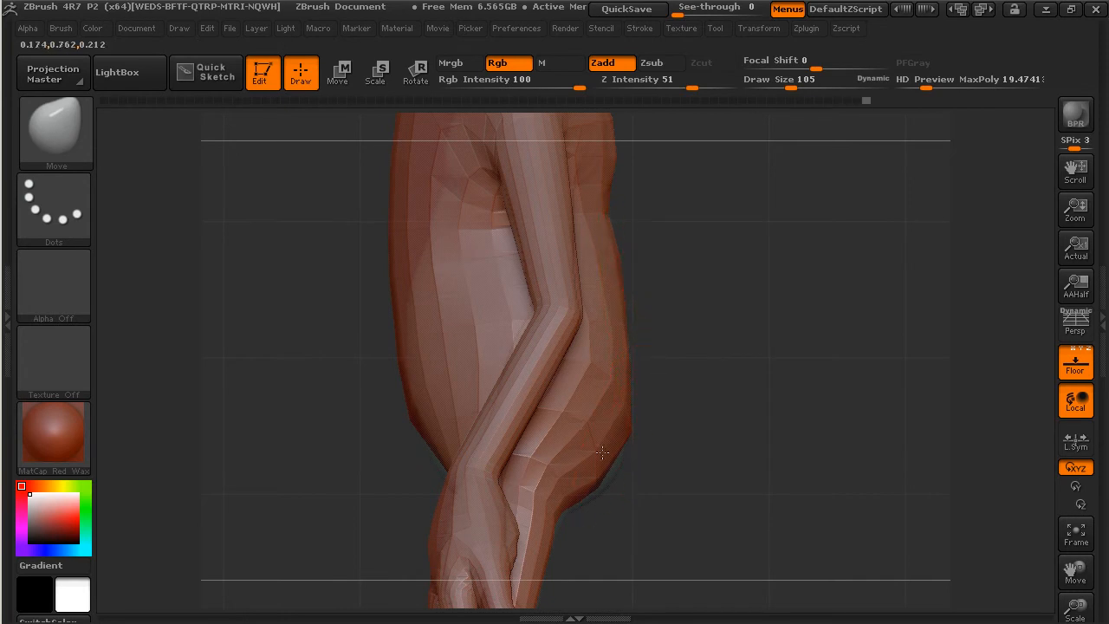
- Try smoothing the back of the buttocks and undo the stroke
mouse_move(663, 502)
left_mouse_down()
mouse_move(621, 349)
mouse_move(619, 297)
mouse_move(646, 277)
mouse_move(628, 297)
left_mouse_up()
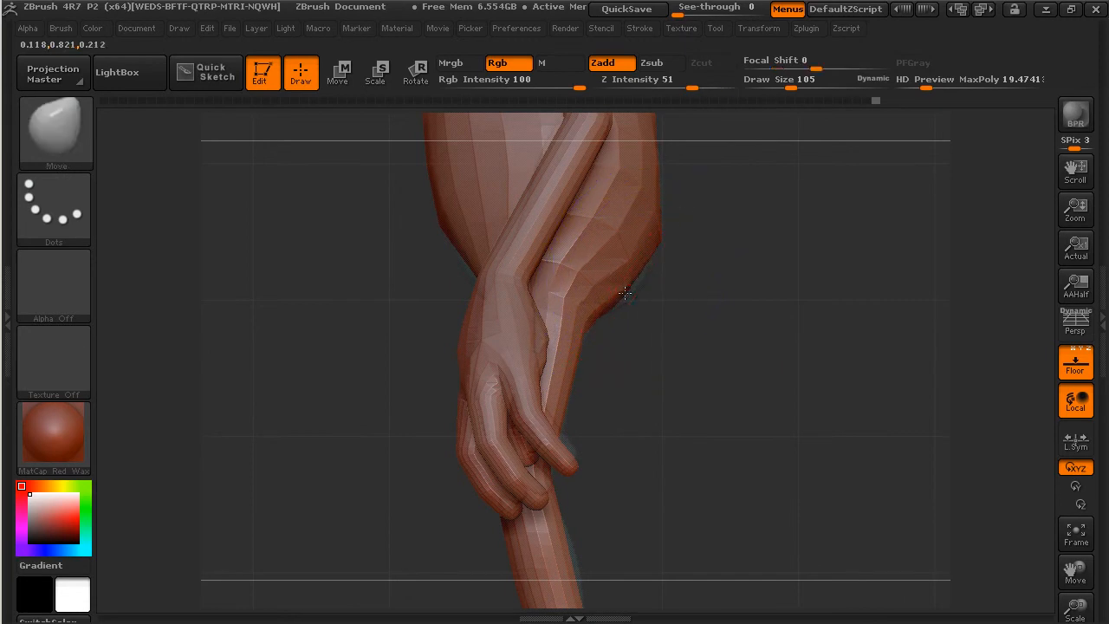
left_click_drag(652, 250, 656, 240, "shift")
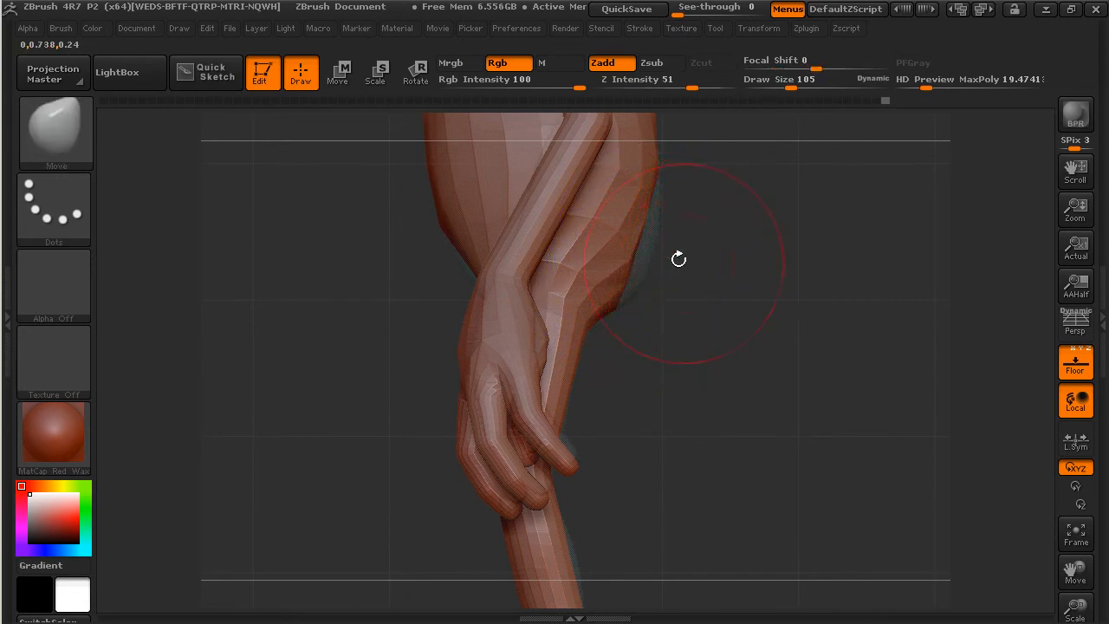
key("ctrl+z")
- Push the upper chest and the base of the throat inward so they slope along the side reference profile
mouse_move(702, 286)
left_mouse_down()
mouse_move(737, 463)
mouse_move(705, 353)
mouse_move(742, 285)
mouse_move(791, 449)
left_mouse_up()
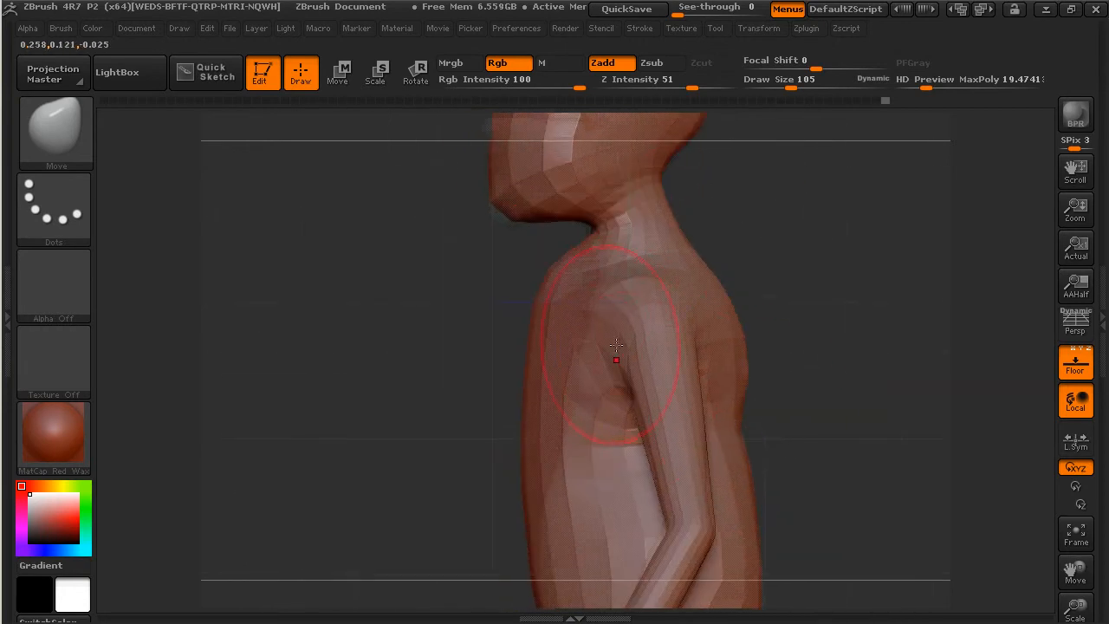
key("shift")
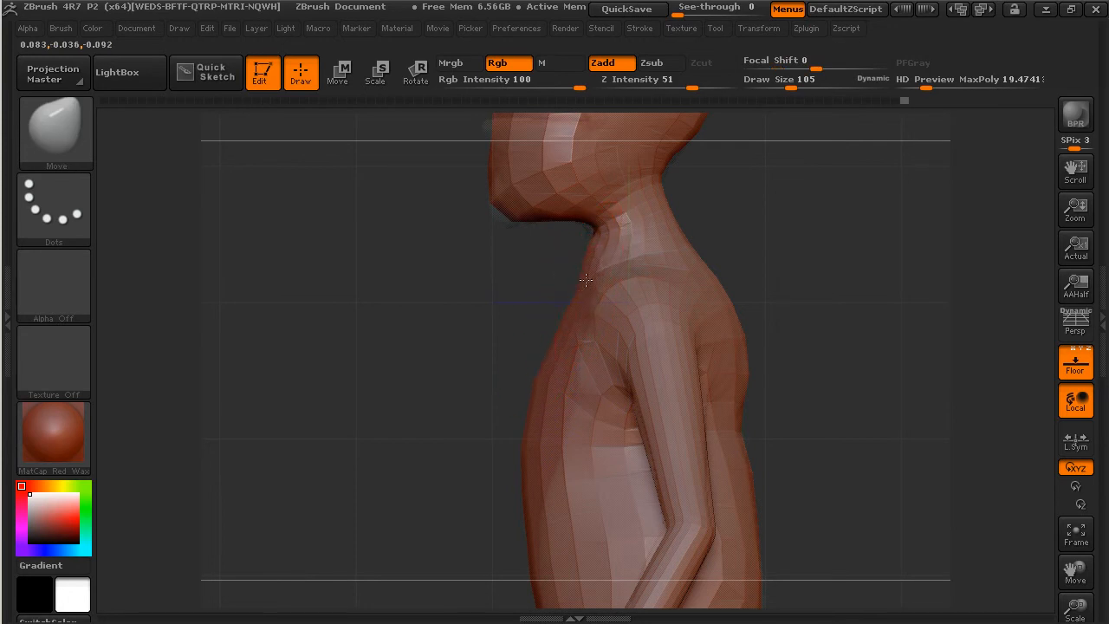
- Push the chest and upper belly inward so the front of the torso follows the side reference profile
left_click_drag(542, 371, 542, 391)
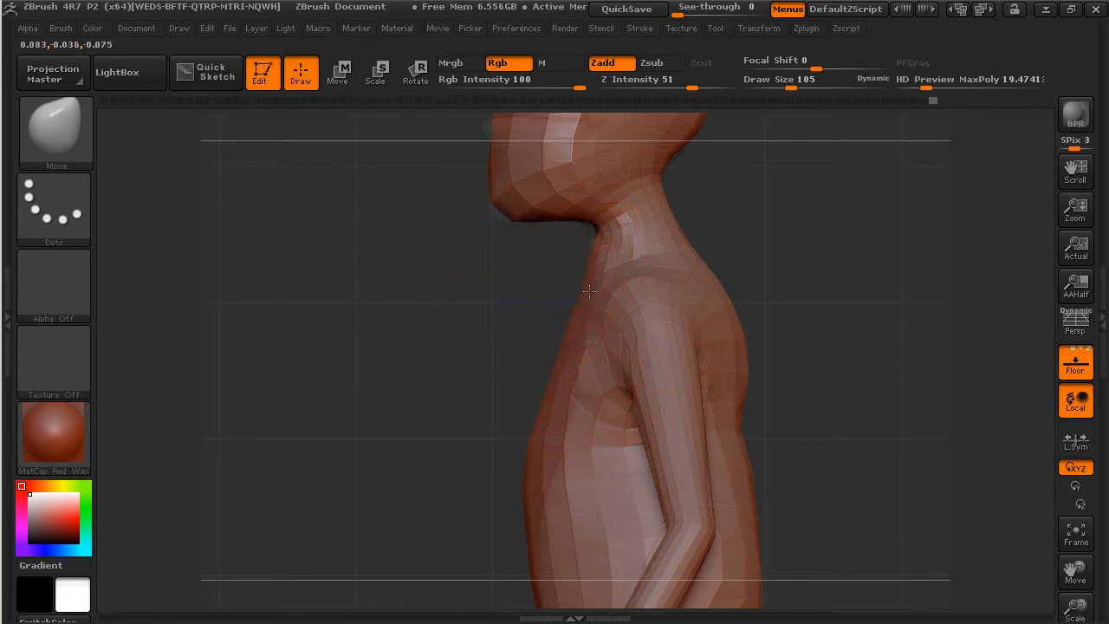
key("shift")
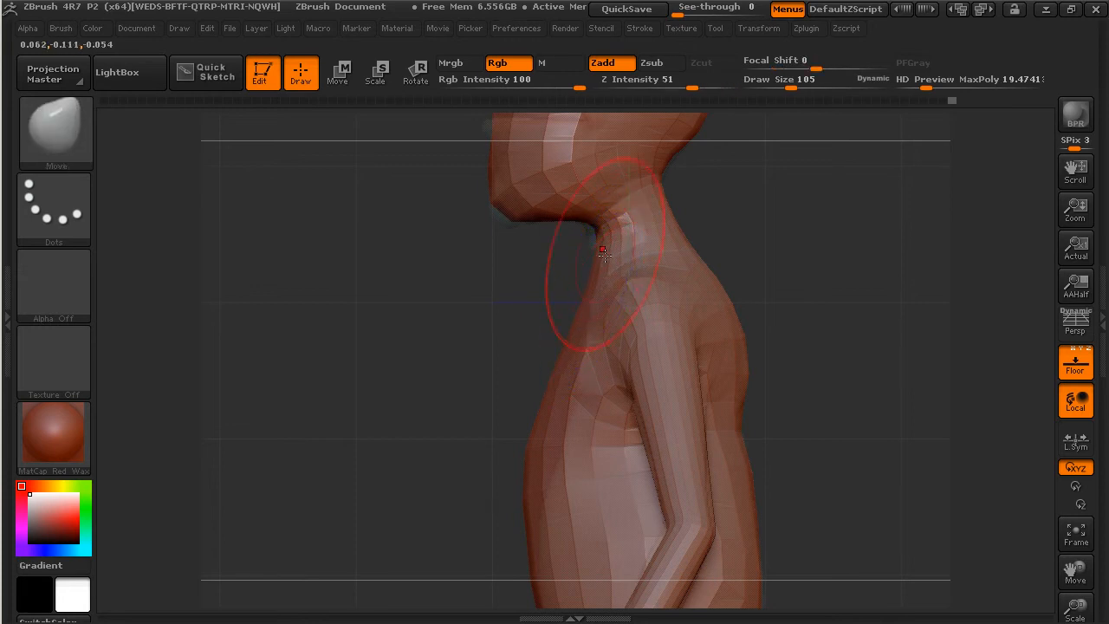
mouse_move(540, 450)
left_mouse_down()
mouse_move(553, 453)
mouse_move(546, 462)
mouse_move(573, 398)
mouse_move(568, 383)
mouse_move(580, 380)
left_mouse_up()
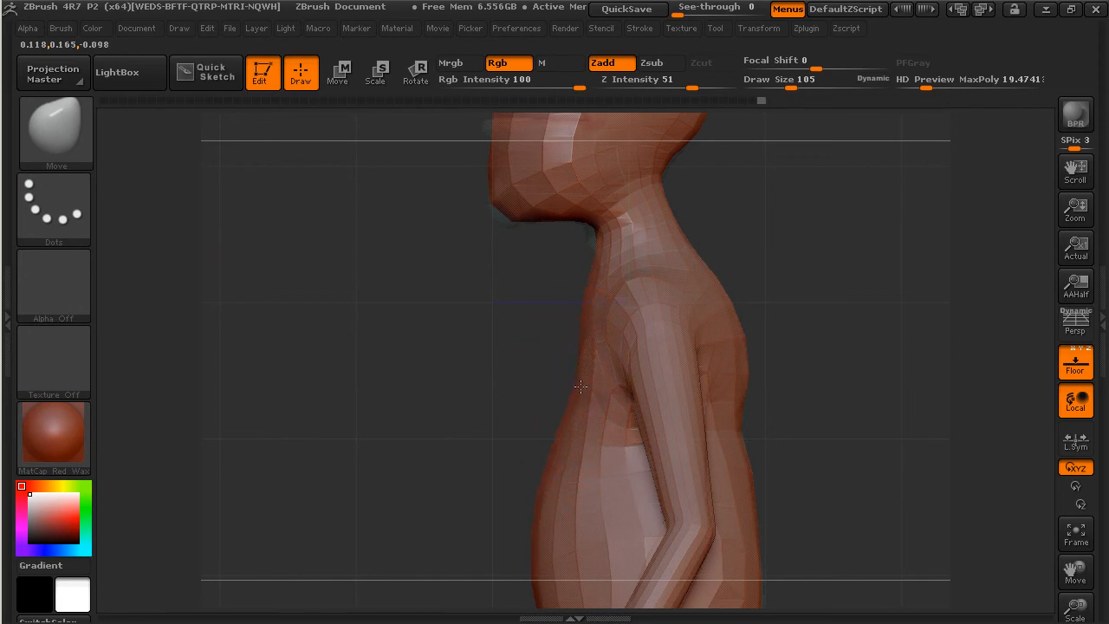
- Touch up the torso against the front and side references with the Move brush, using Draw Sizes of 47 and 75
left_click_drag(789, 88, 776, 87)
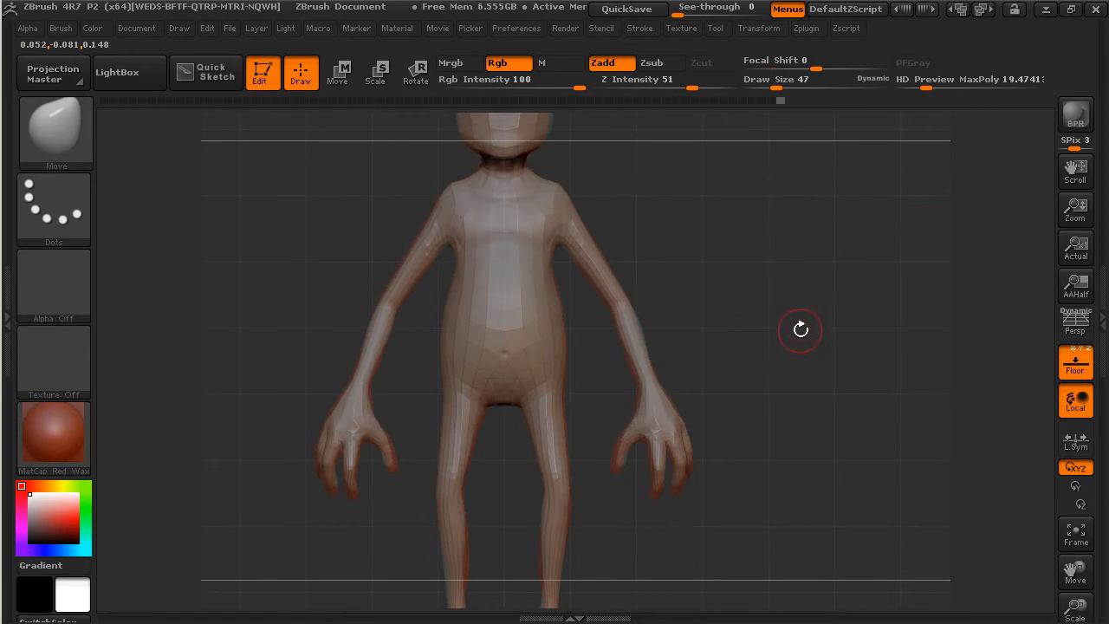
left_click_drag(789, 354, 765, 327, "alt")
left_click_drag(667, 343, 801, 408, "alt")
left_click_drag(610, 400, 688, 279, "alt")
left_click(783, 84)
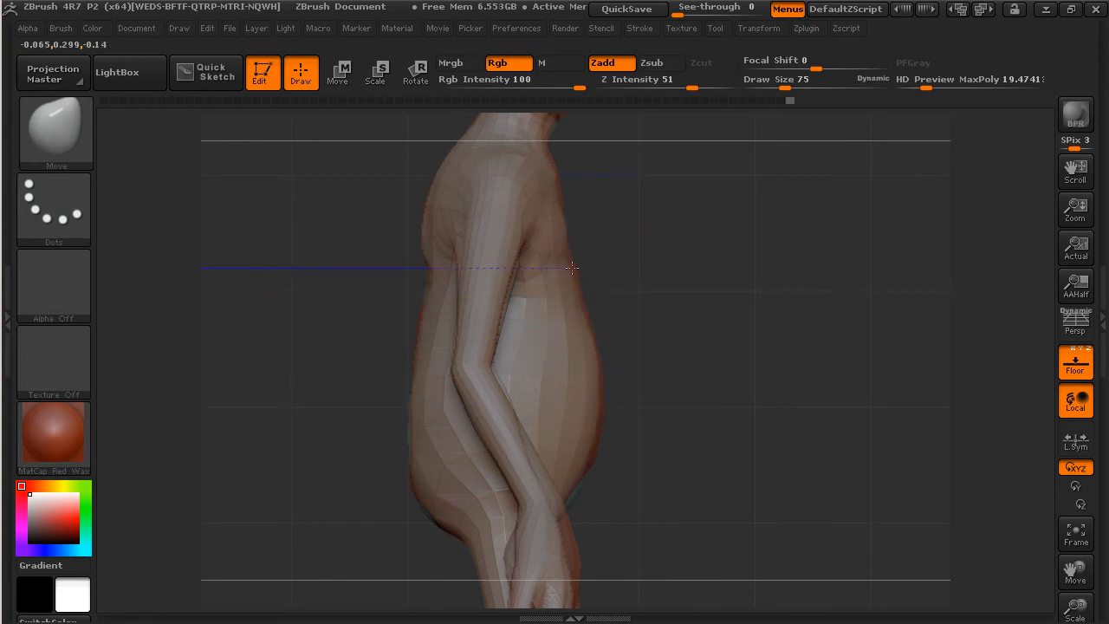
- Turn off the floor grid and its reference images to show the full character mesh on its own from the front
left_click_drag(747, 404, 676, 370)
left_click_drag(784, 341, 746, 366)
left_click_drag(763, 297, 827, 382)
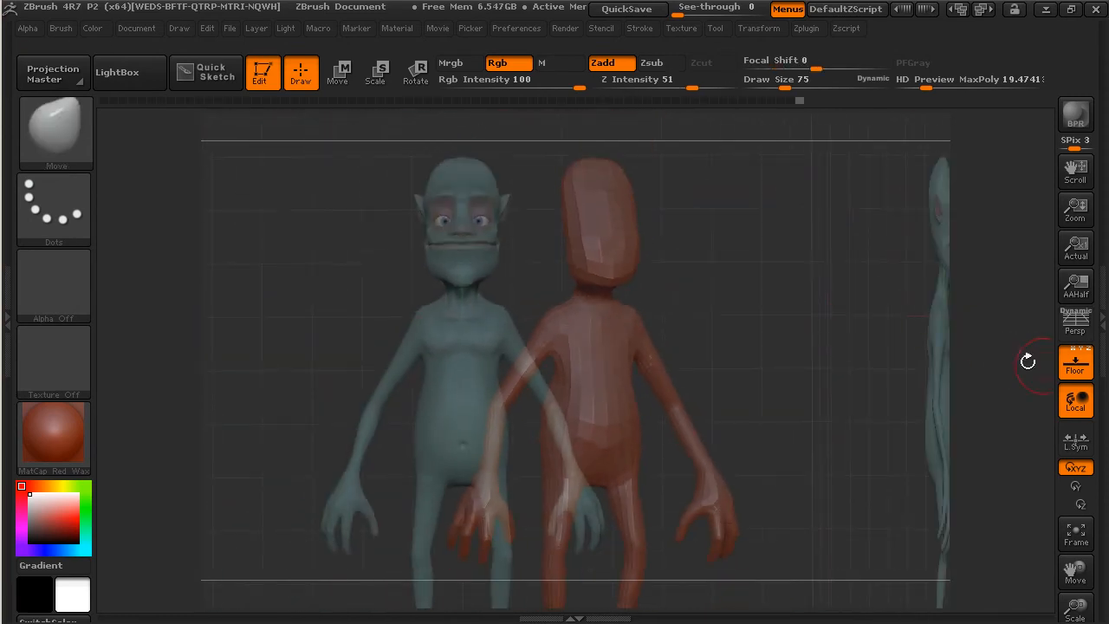
left_click(1067, 370)
mouse_move(817, 338)
left_mouse_down()
mouse_move(824, 363)
mouse_move(783, 363)
mouse_move(809, 378)
mouse_move(757, 321)
mouse_move(768, 357)
mouse_move(805, 366)
mouse_move(763, 344)
mouse_move(667, 329)
mouse_move(803, 352)
mouse_move(799, 342)
left_mouse_up()
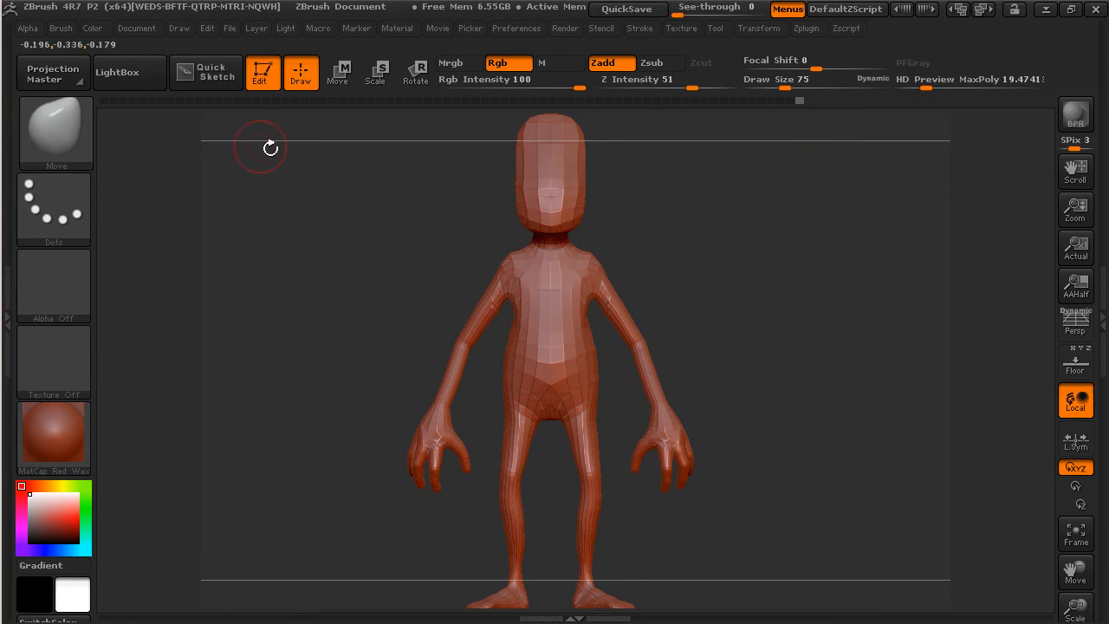
- Turn on perspective display and check the whole figure's proportions from a three-quarter angle
mouse_move(718, 300)
left_mouse_down()
mouse_move(747, 315)
mouse_move(742, 324)
mouse_move(734, 299)
left_mouse_up()
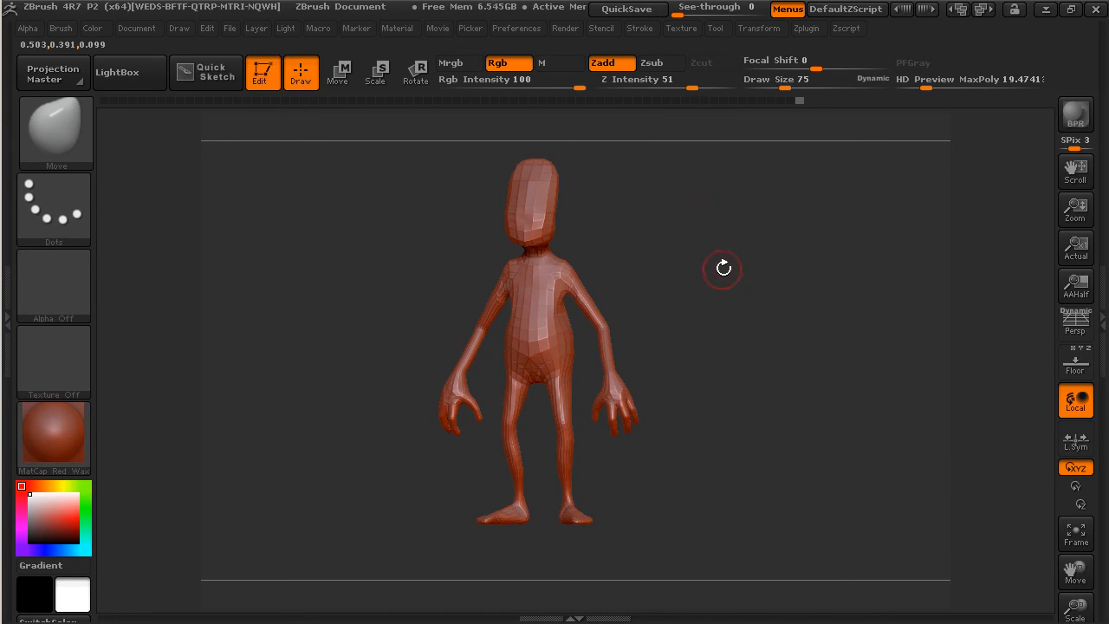
left_click_drag(723, 262, 747, 294)
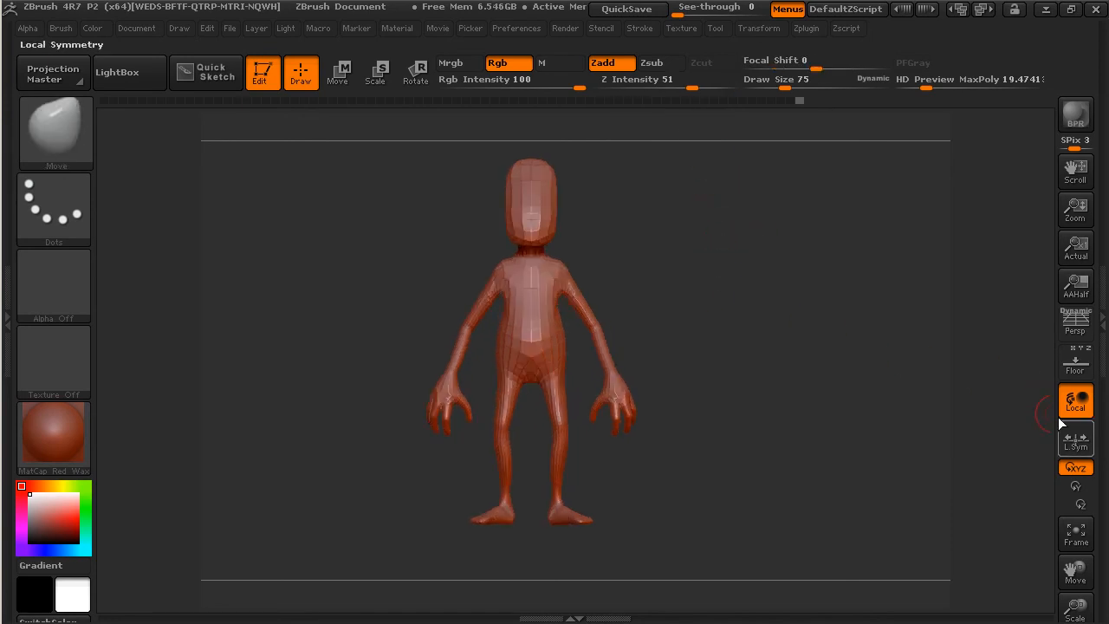
left_click(1075, 322)
left_click_drag(849, 340, 795, 373)
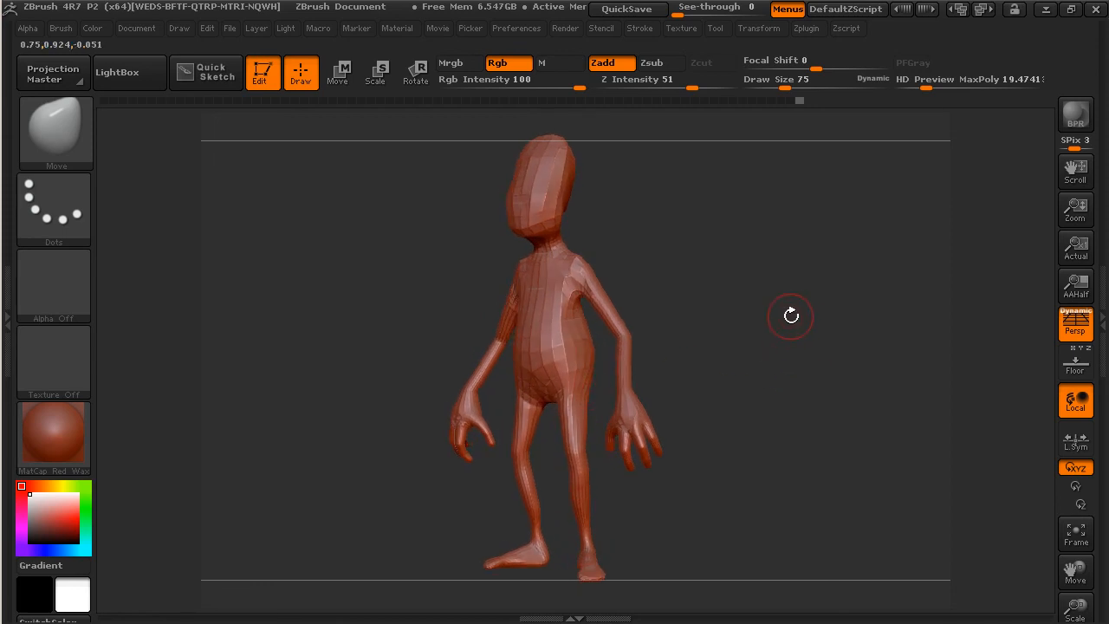